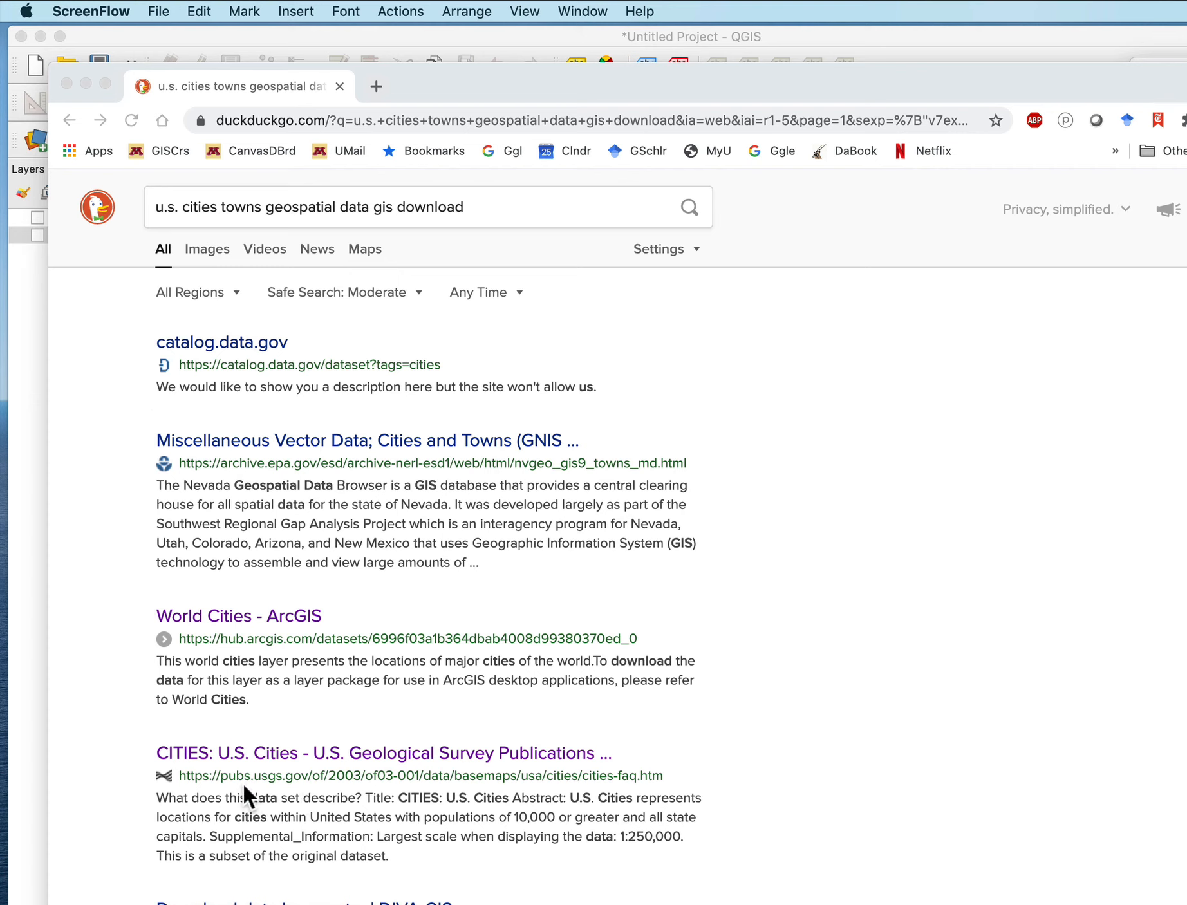
View the USGS "CITIES: U.S. Cities" metadata page from the search results and return to the results
{"action": "left_click", "coordinate": [273, 752]}
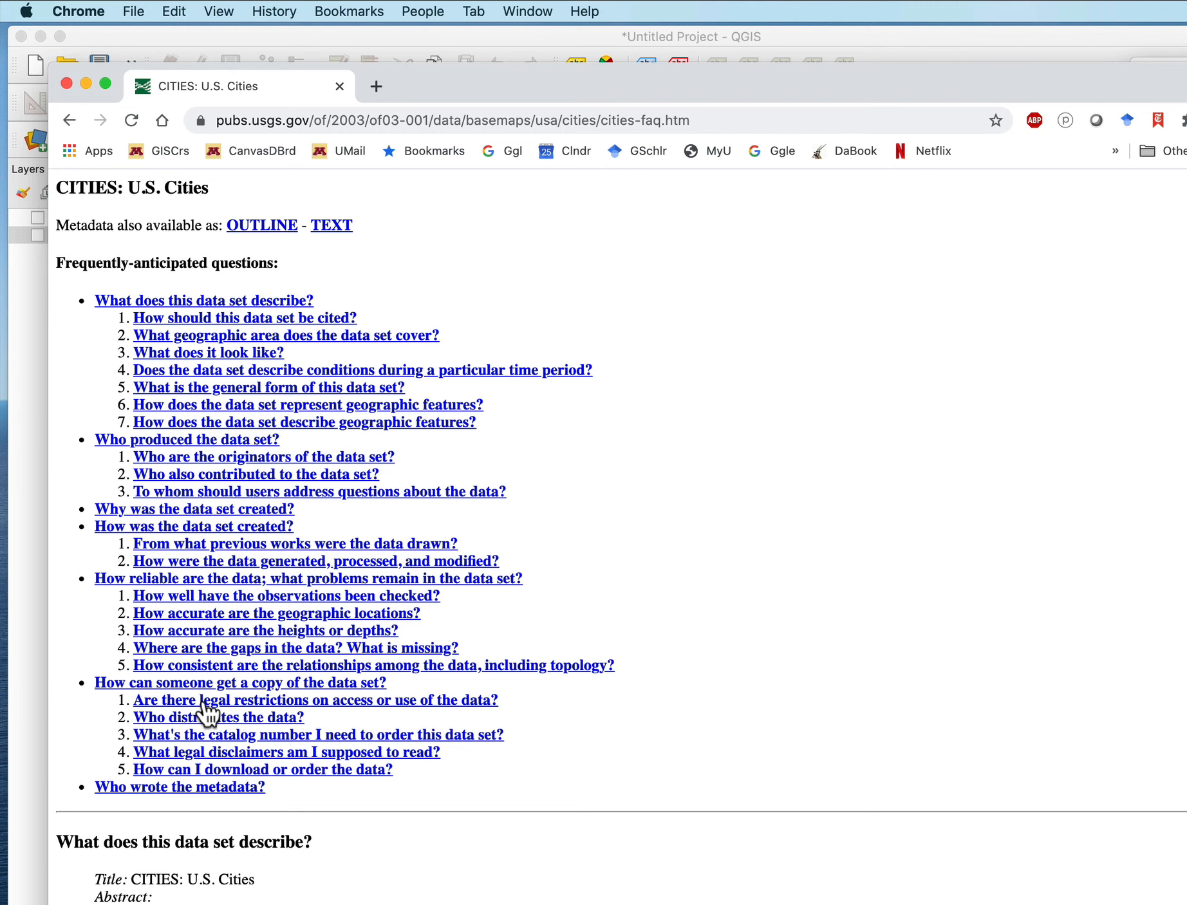
{"action": "left_click", "coordinate": [68, 121]}
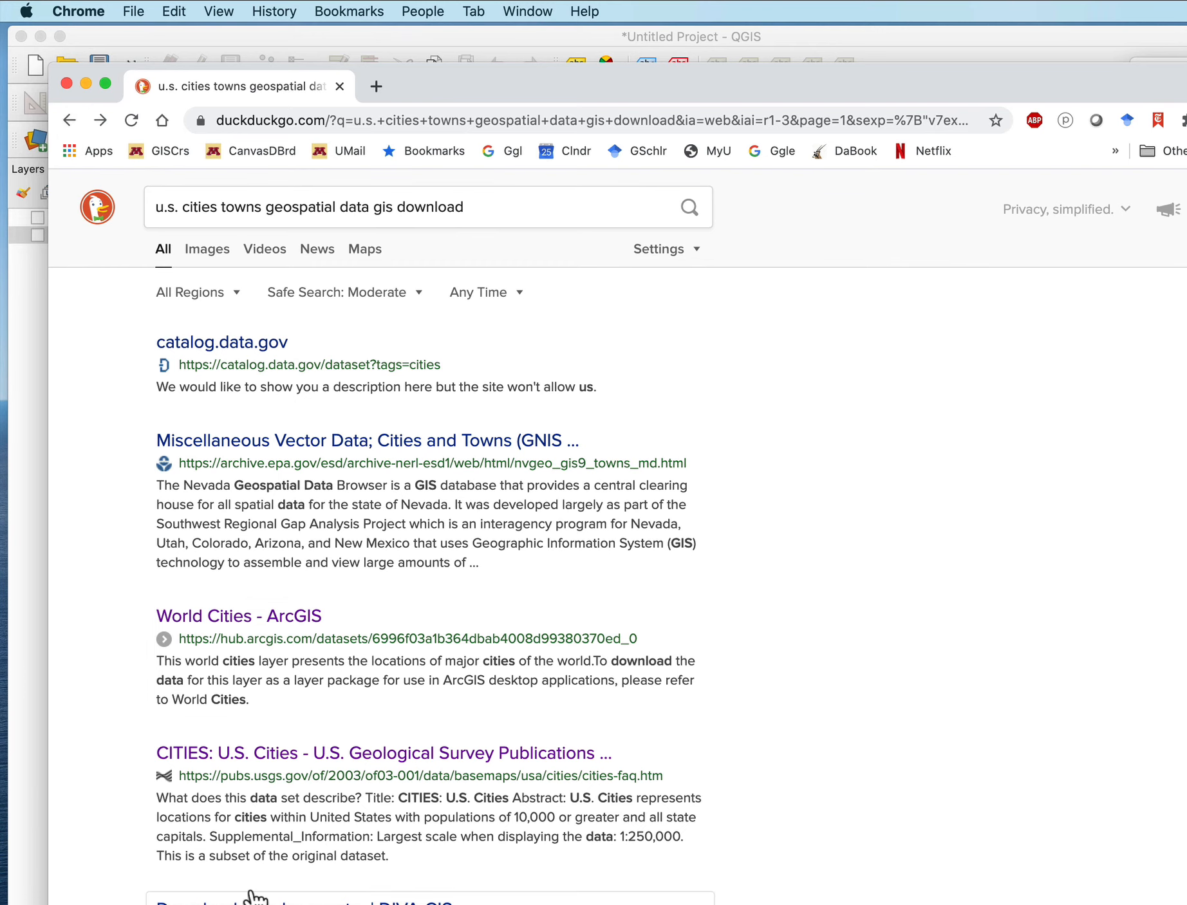
Open the "The National Map - USGS.gov" search result and decline the survey invitation
{"action": "scroll", "coordinate": [258, 892], "scroll_direction": "down", "scroll_amount": 1}
{"action": "scroll", "coordinate": [258, 892], "scroll_direction": "down", "scroll_amount": 1}
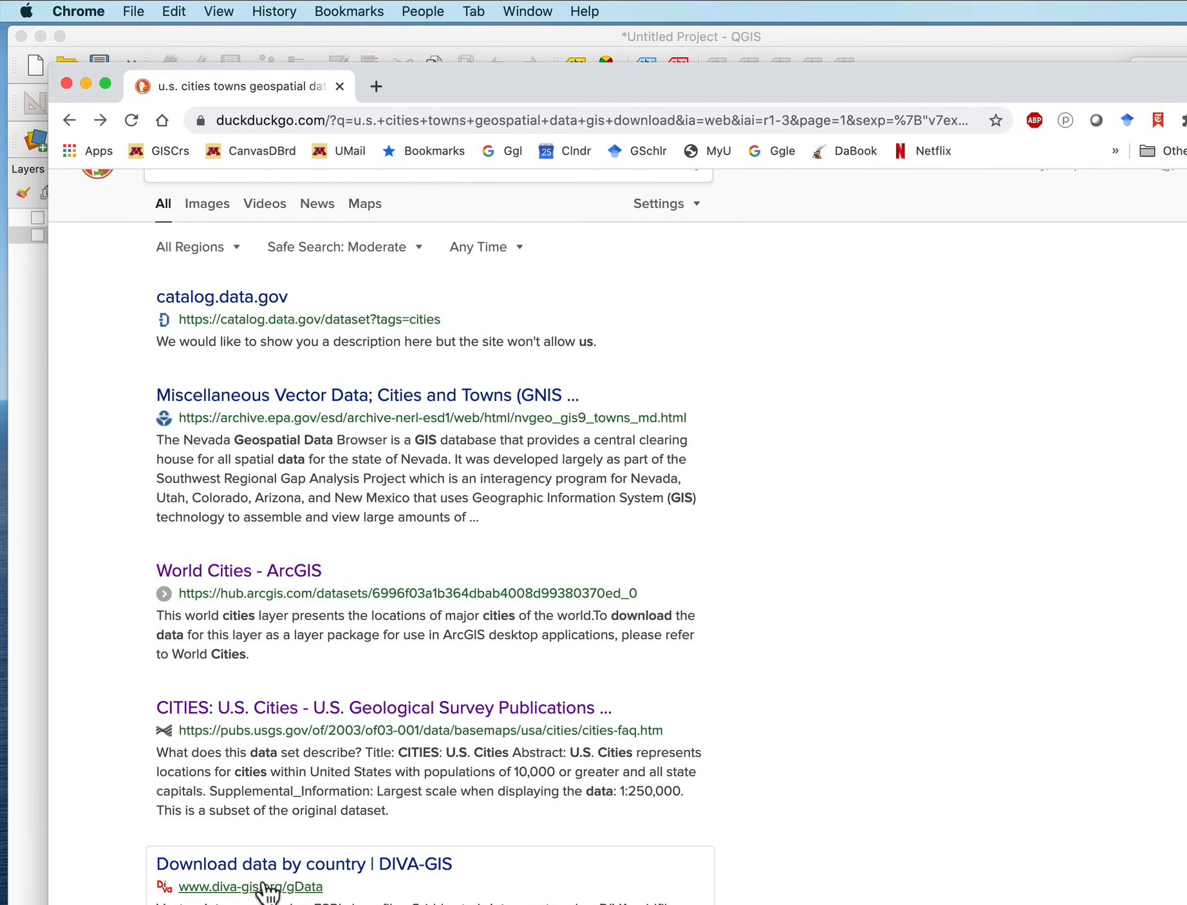
{"action": "scroll", "coordinate": [264, 892], "scroll_direction": "down", "scroll_amount": 5}
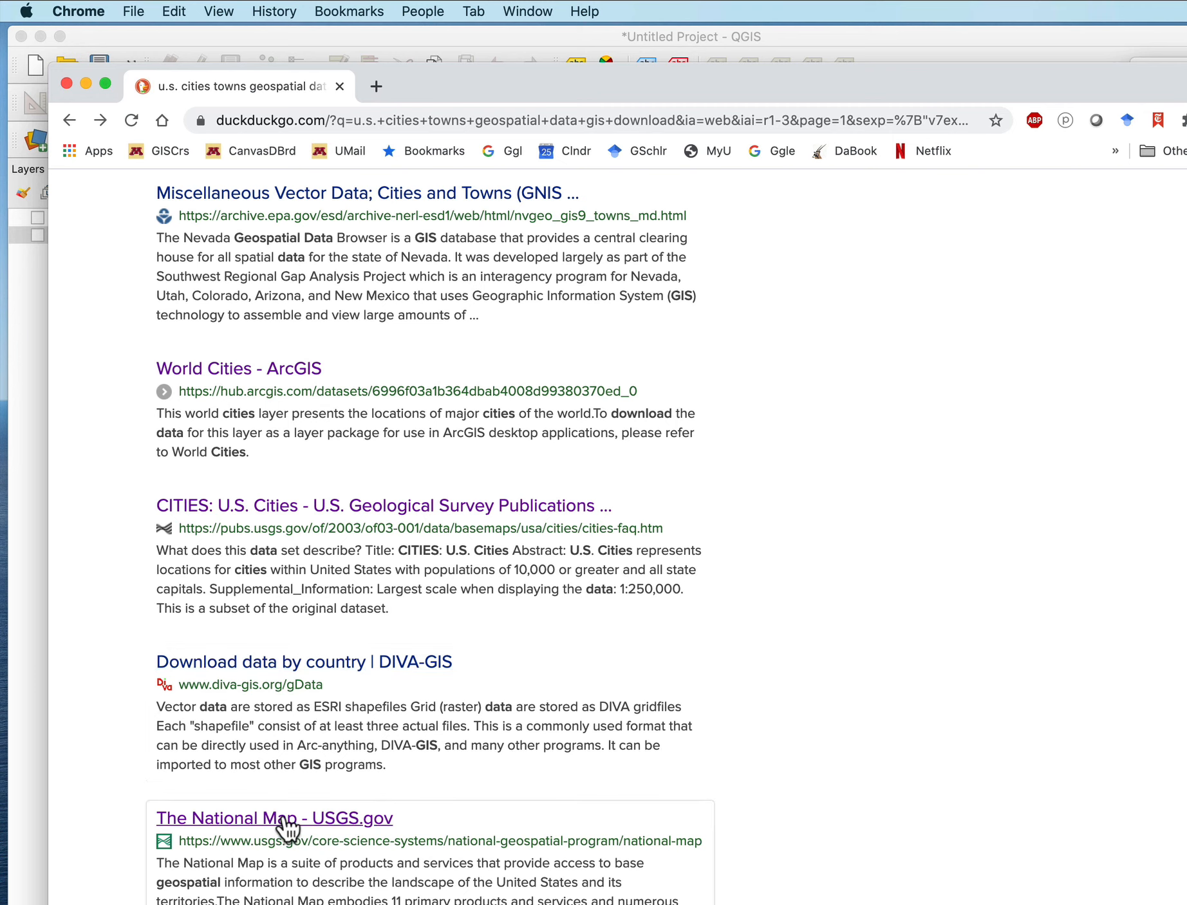
{"action": "scroll", "coordinate": [284, 822], "scroll_direction": "down", "scroll_amount": 1}
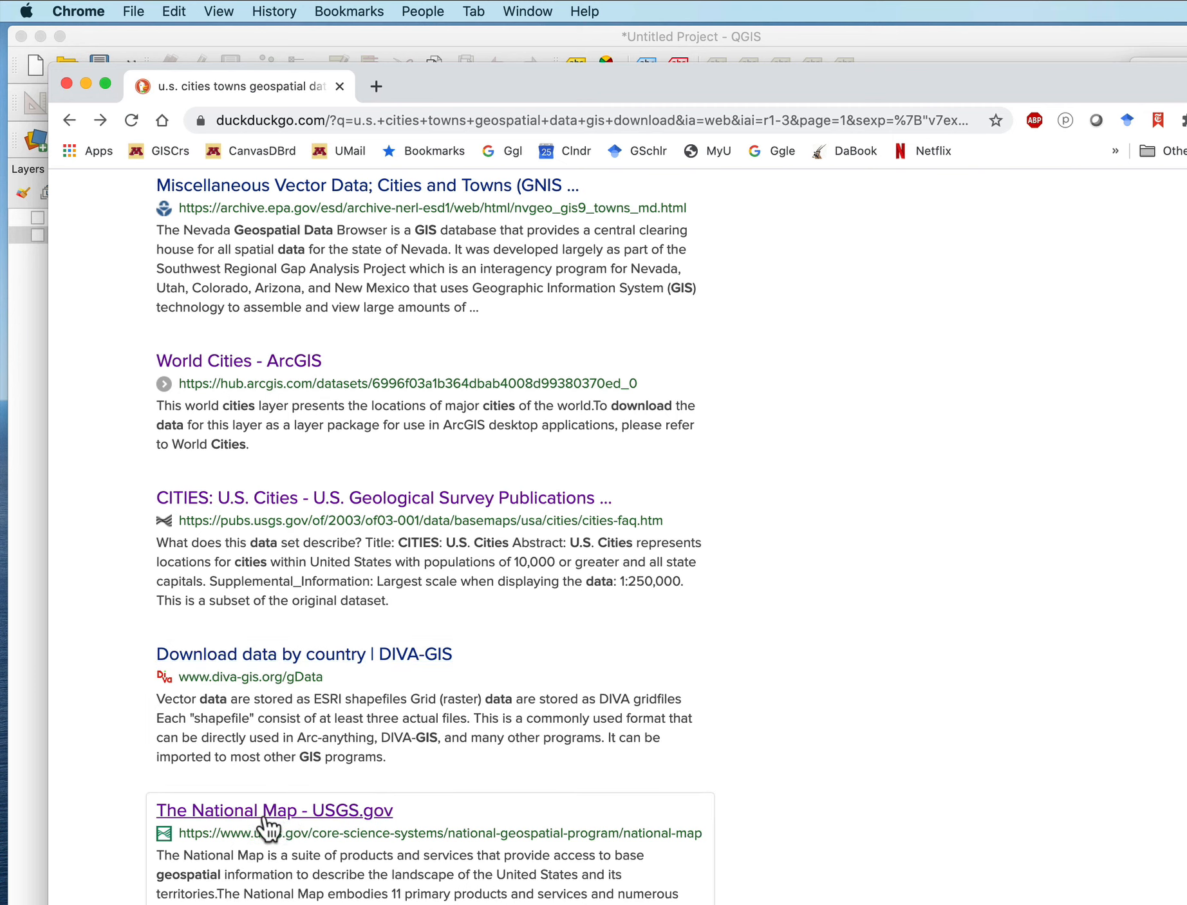
{"action": "left_click", "coordinate": [266, 814]}
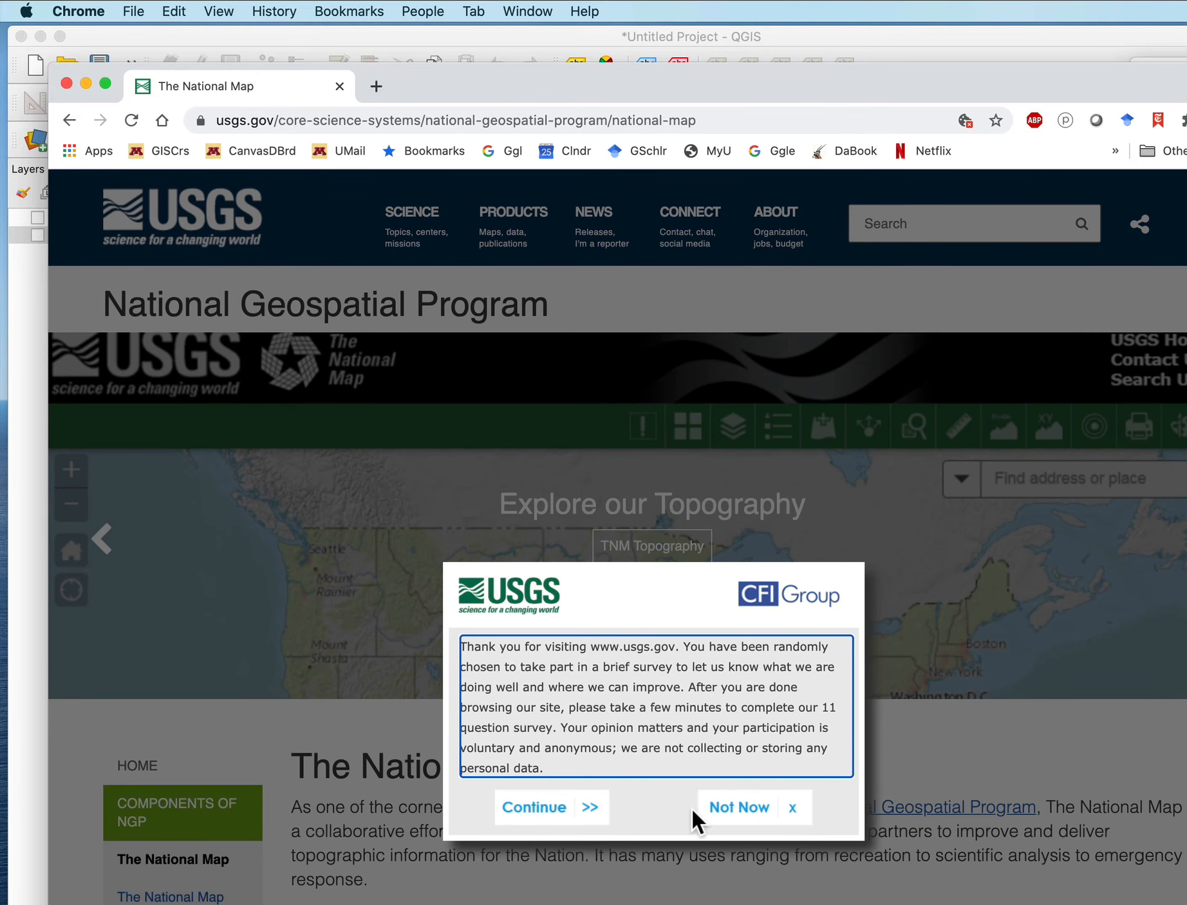
{"action": "left_click", "coordinate": [738, 808]}
Open The National Map Viewer from the National Map page and go to its Data Download site
{"action": "scroll", "coordinate": [584, 734], "scroll_direction": "down", "scroll_amount": 3}
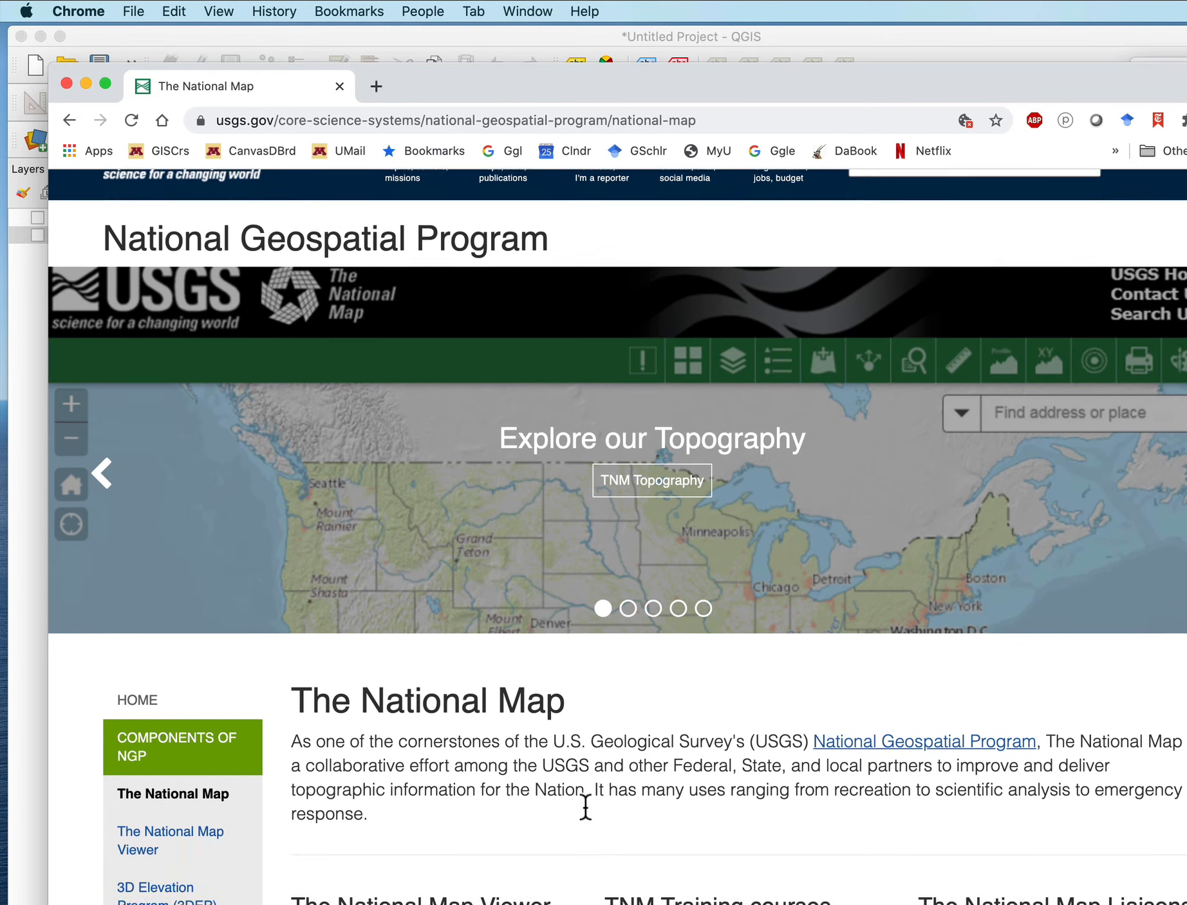
{"action": "scroll", "coordinate": [584, 804], "scroll_direction": "down", "scroll_amount": 3}
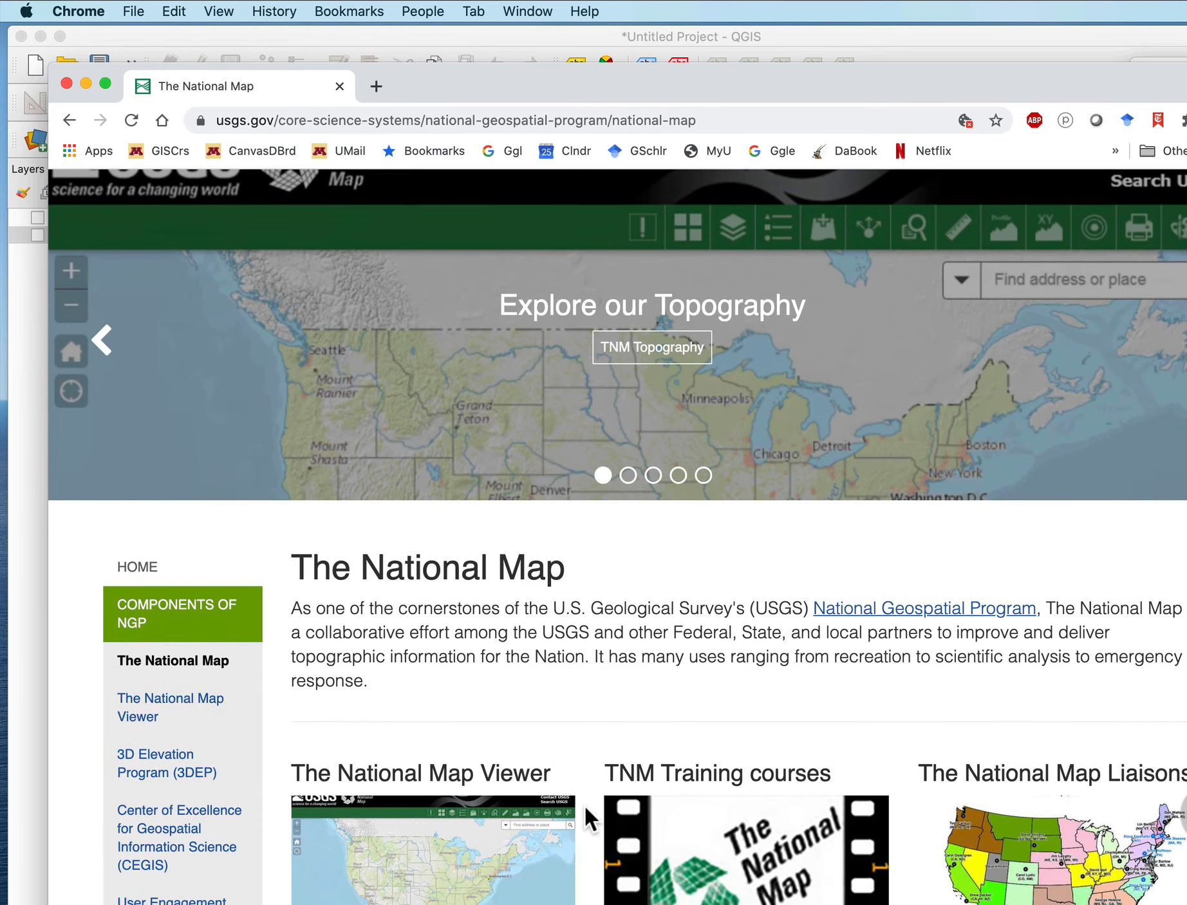
{"action": "scroll", "coordinate": [585, 805], "scroll_direction": "up", "scroll_amount": 4}
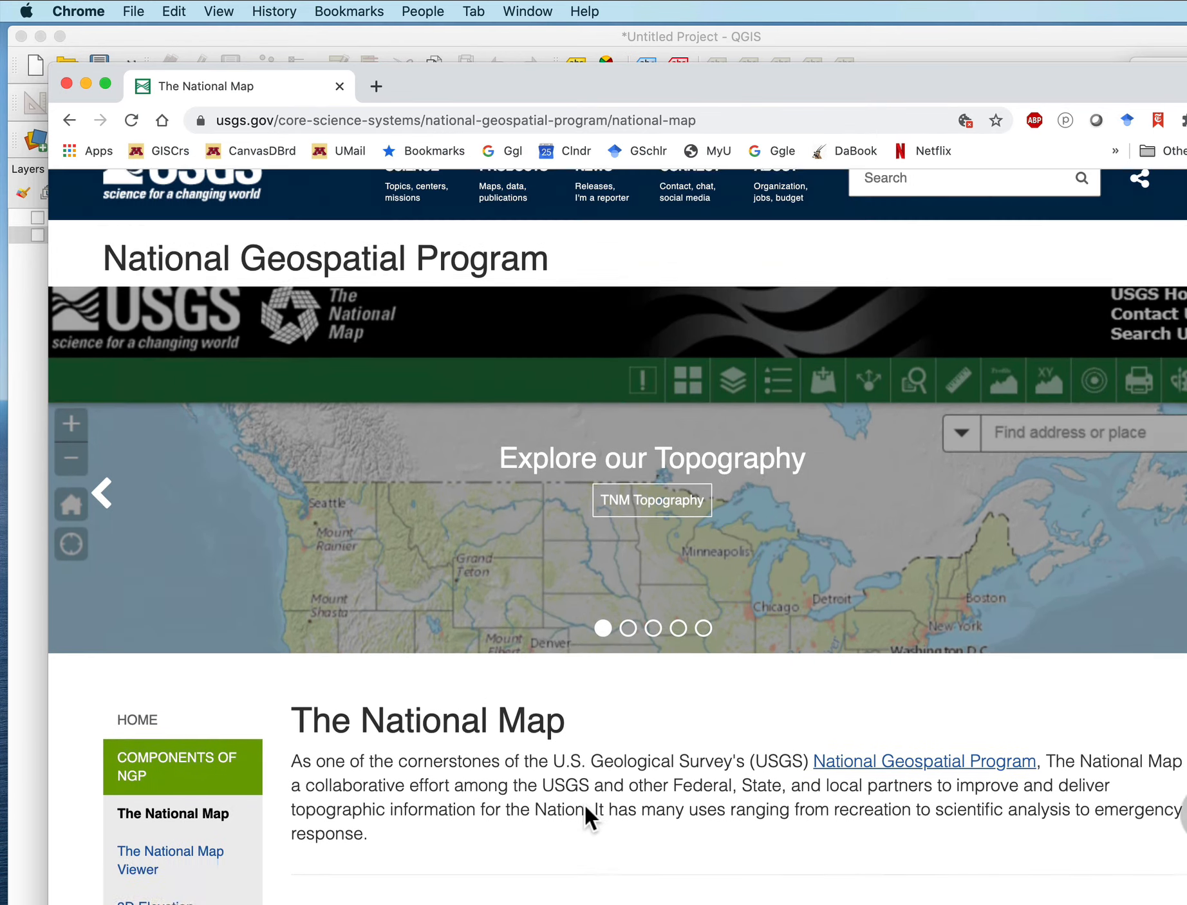
{"action": "scroll", "coordinate": [585, 806], "scroll_direction": "down", "scroll_amount": 7}
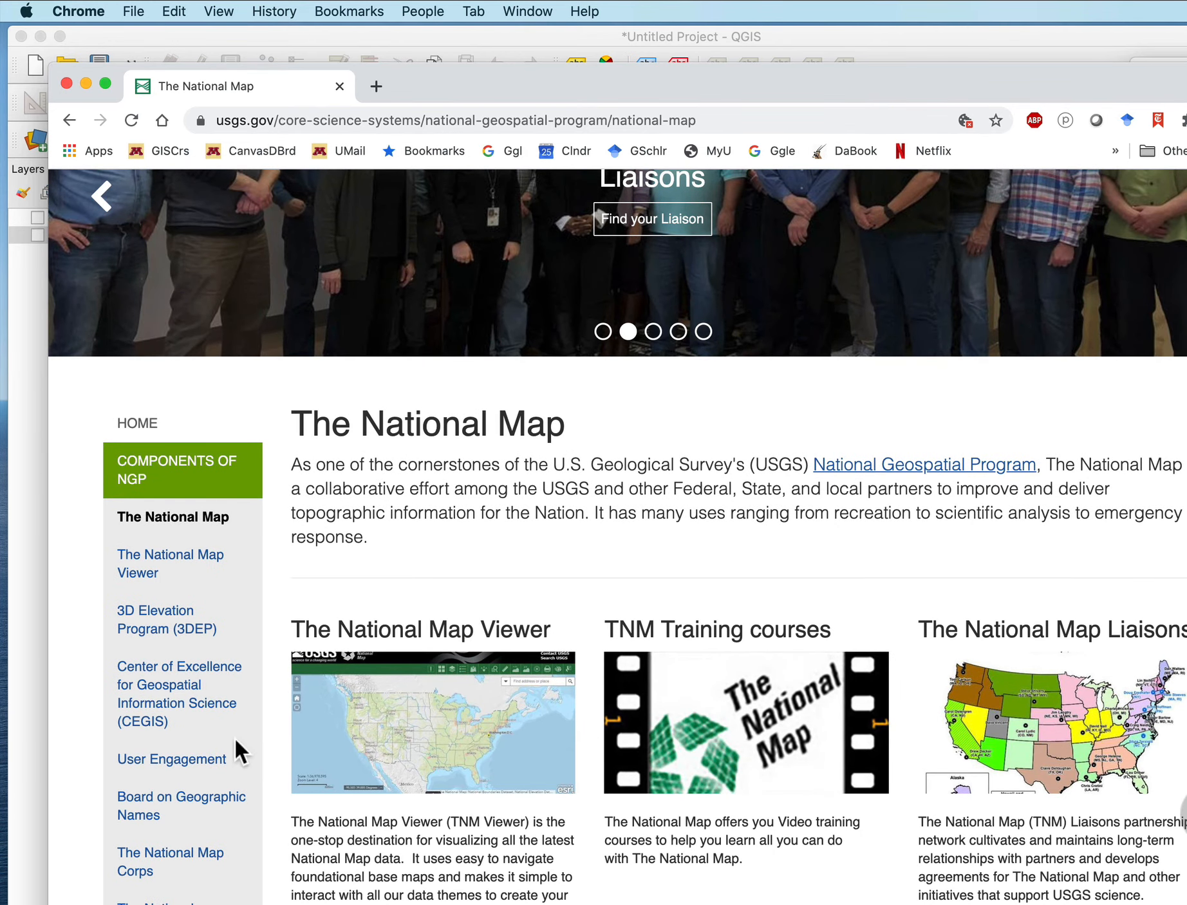
{"action": "left_click", "coordinate": [150, 562]}
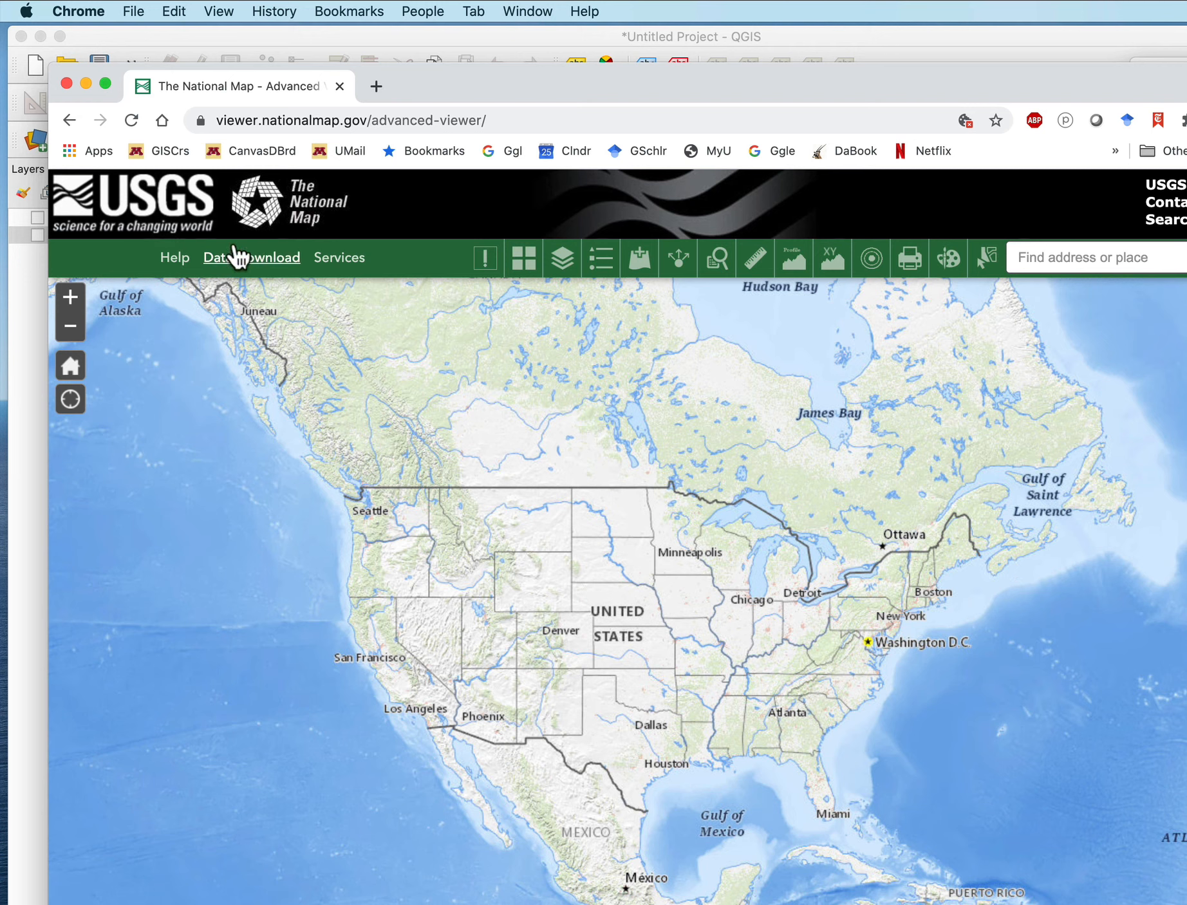
{"action": "left_click", "coordinate": [251, 270]}
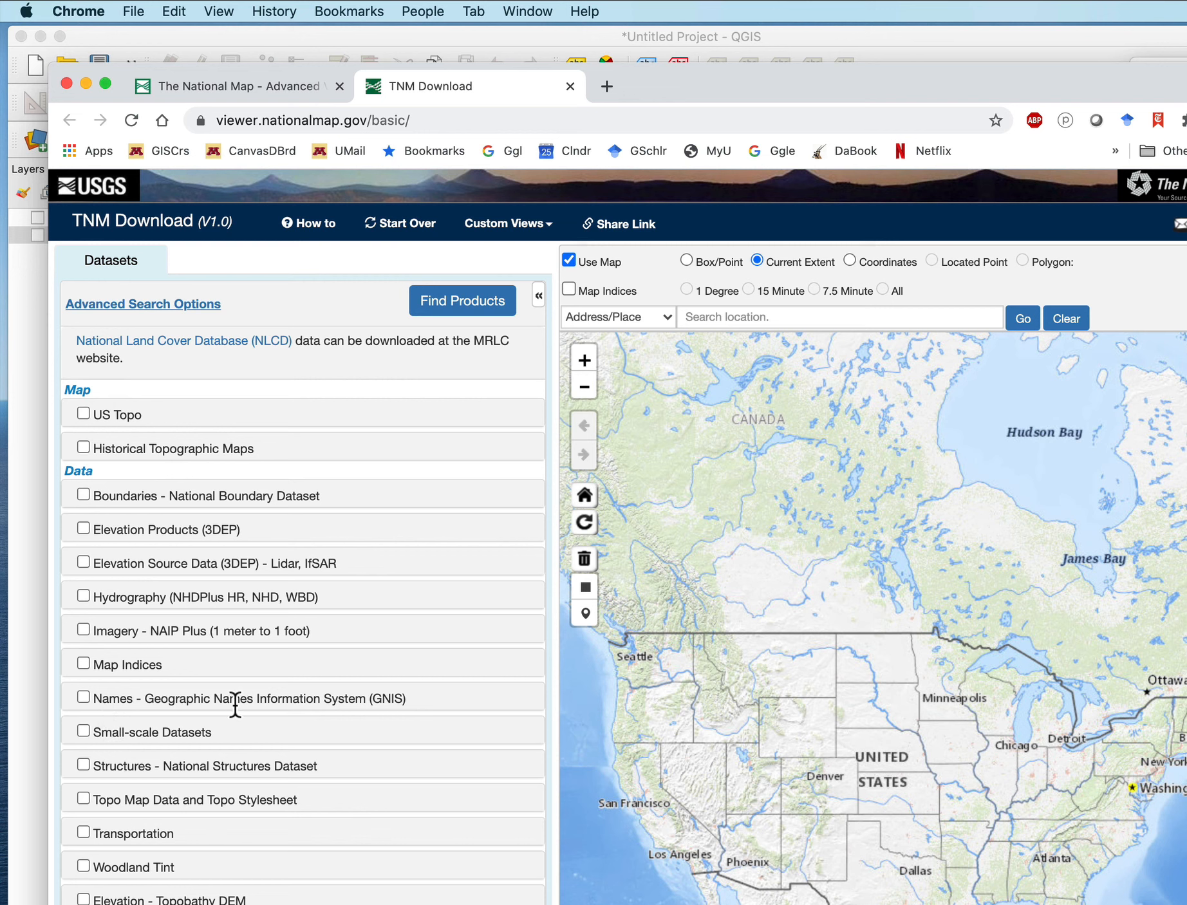
Find Geographic Names Information System (GNIS) products with National data extent, without restricting the search to the map
{"action": "left_click", "coordinate": [82, 697]}
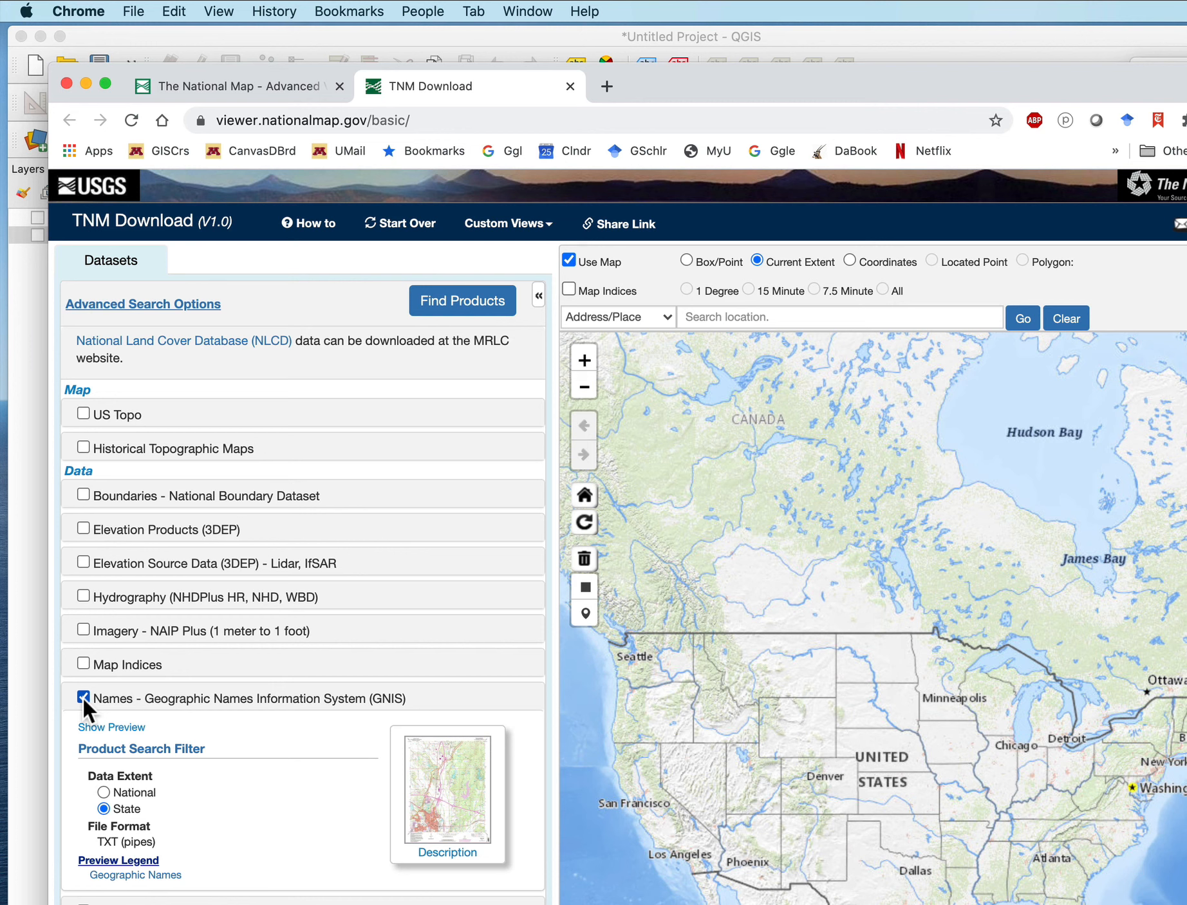
{"action": "left_click", "coordinate": [102, 791]}
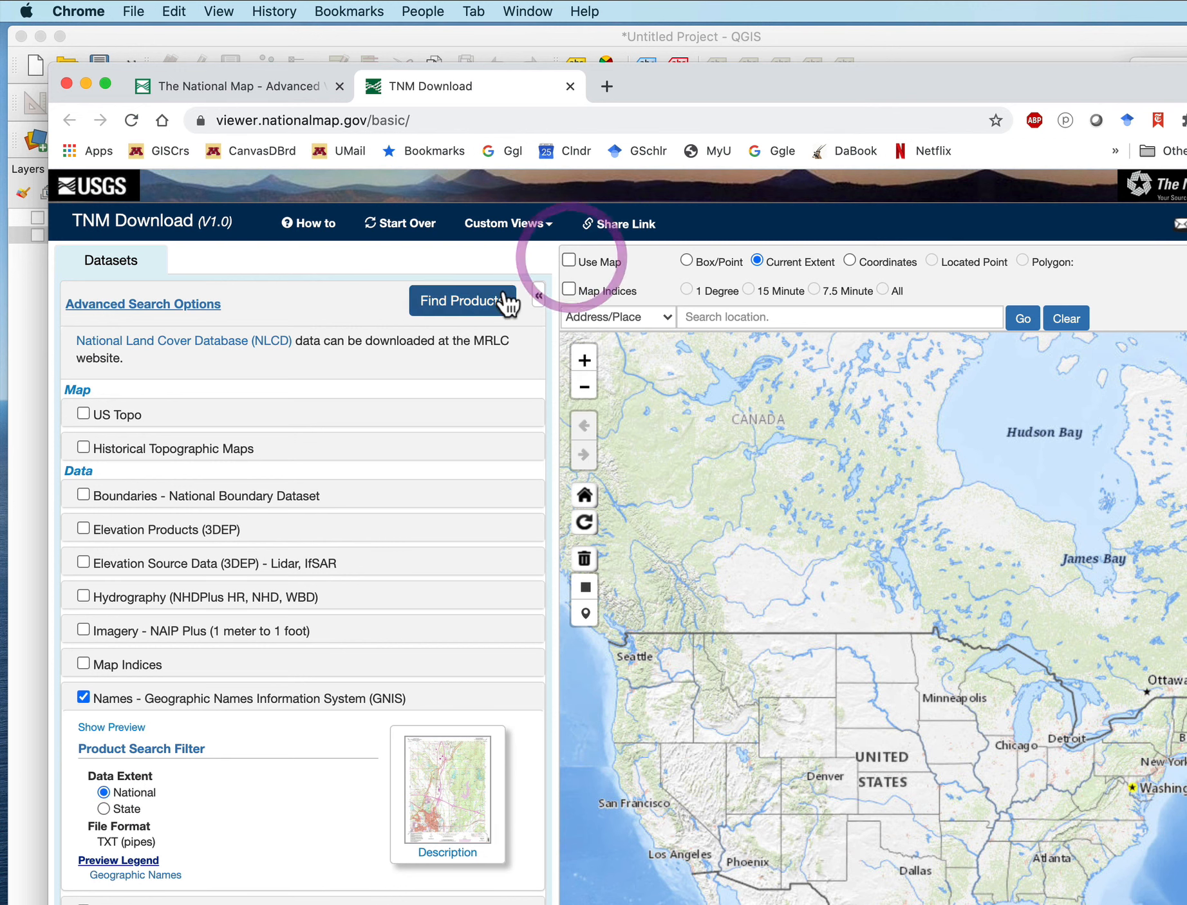
{"action": "left_click", "coordinate": [470, 303]}
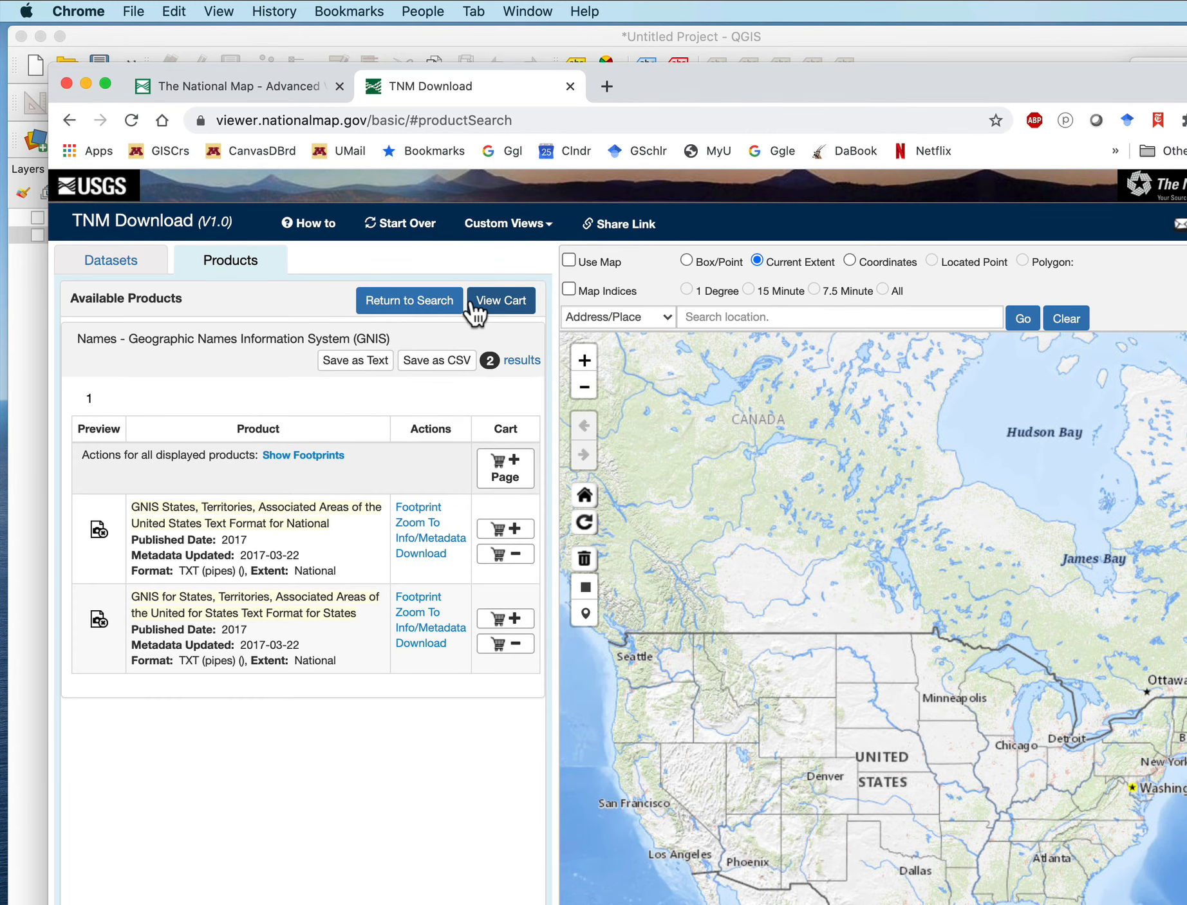
Download the GNIS national text-format product as a zip named NationalFile (1) and check the Downloads folder in Finder
{"action": "left_click", "coordinate": [419, 557]}
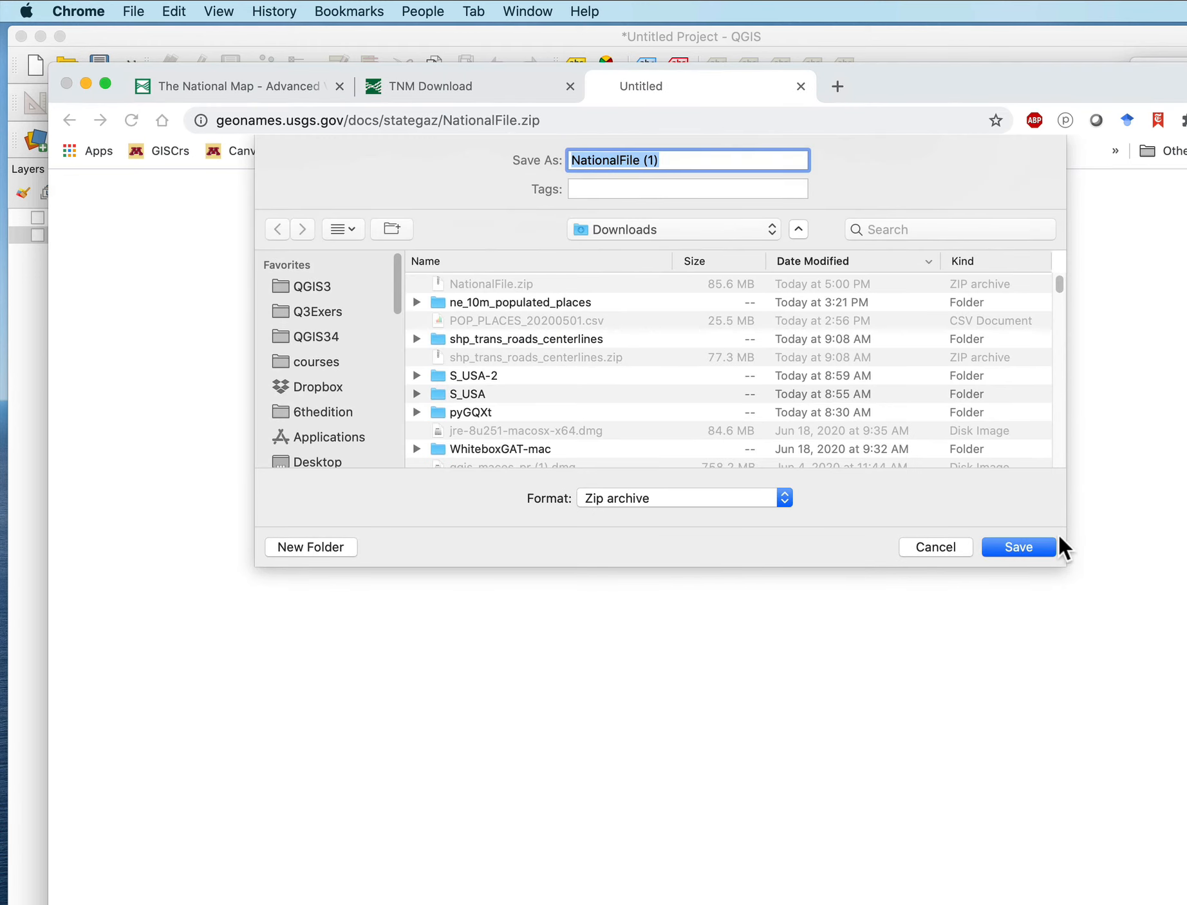
{"action": "left_click", "coordinate": [1009, 547]}
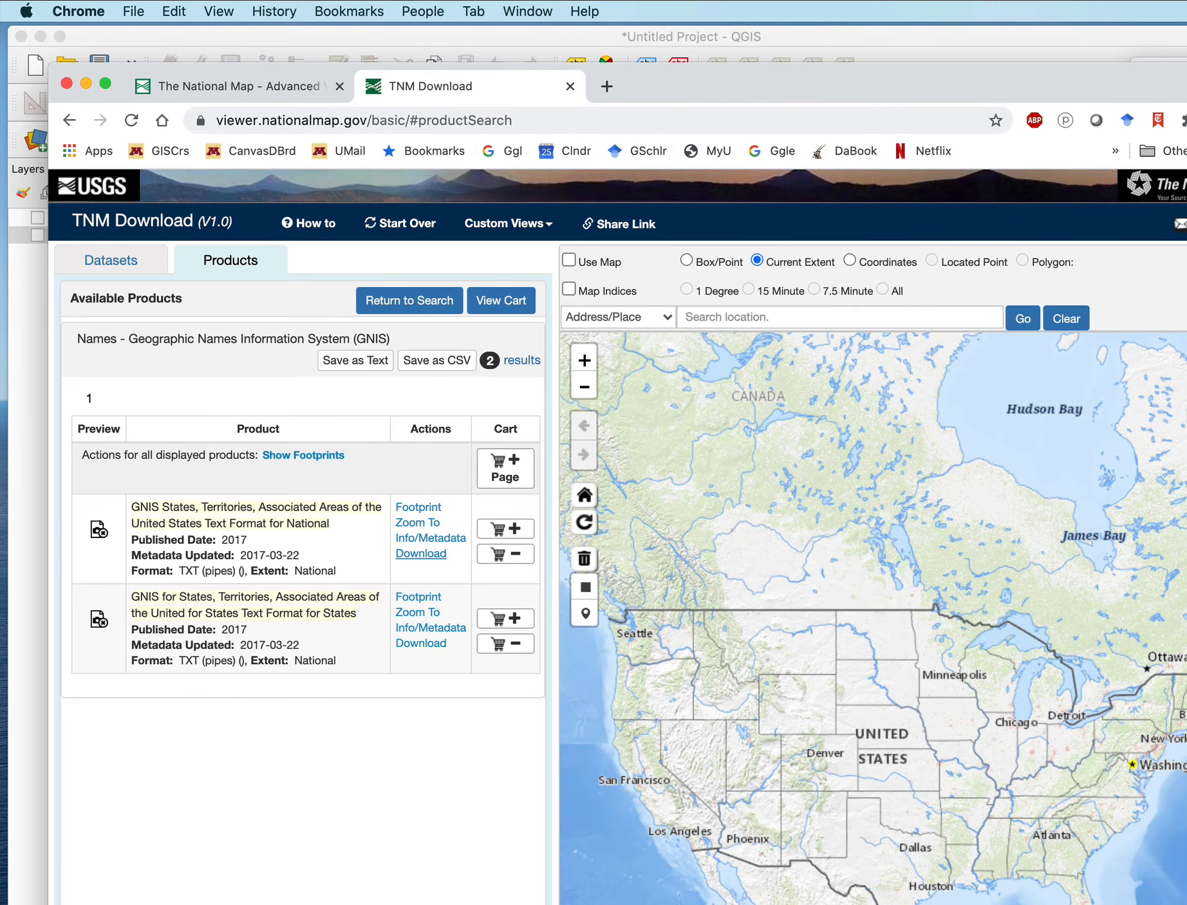
{"action": "left_click_drag", "start_coordinate": [1186, 67], "coordinate": [675, 54]}
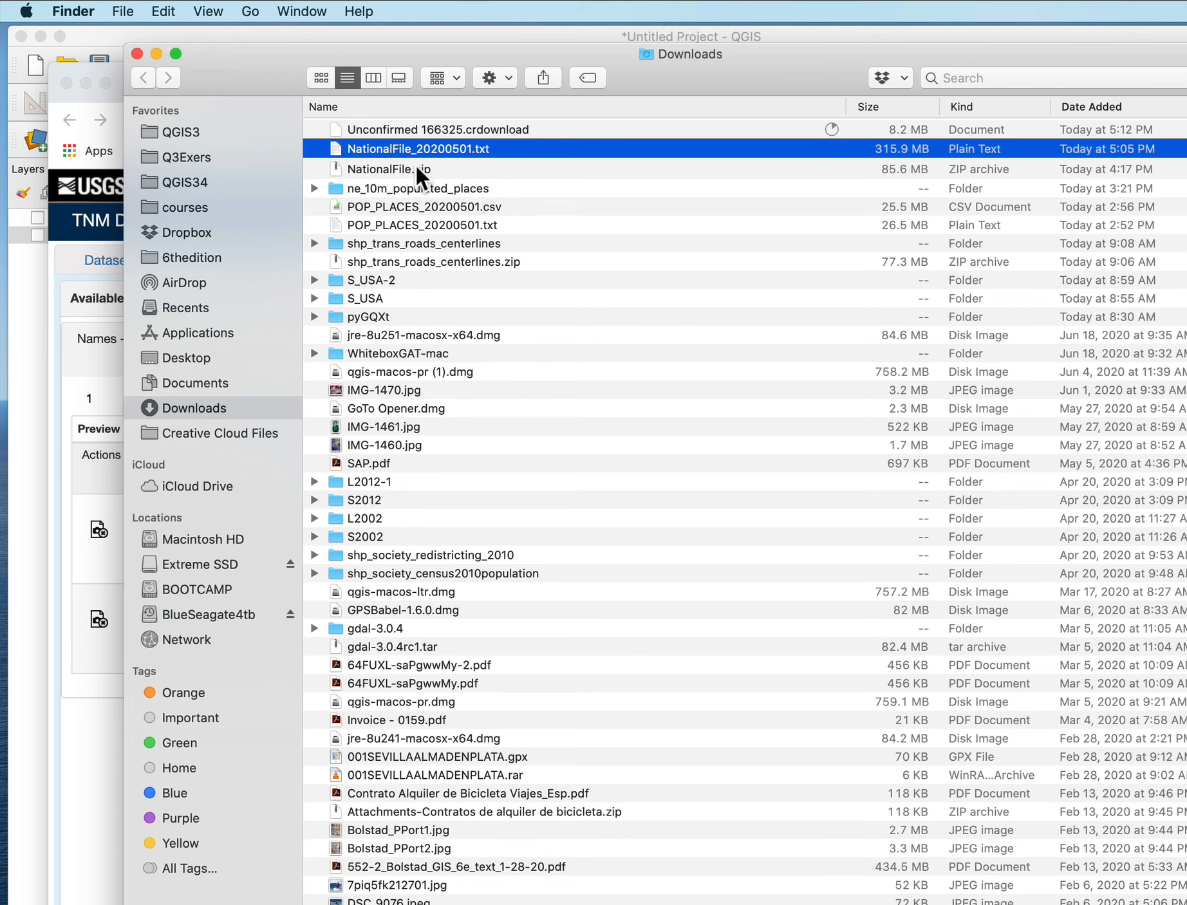
{"action": "left_click_drag", "start_coordinate": [243, 65], "coordinate": [1186, 135]}
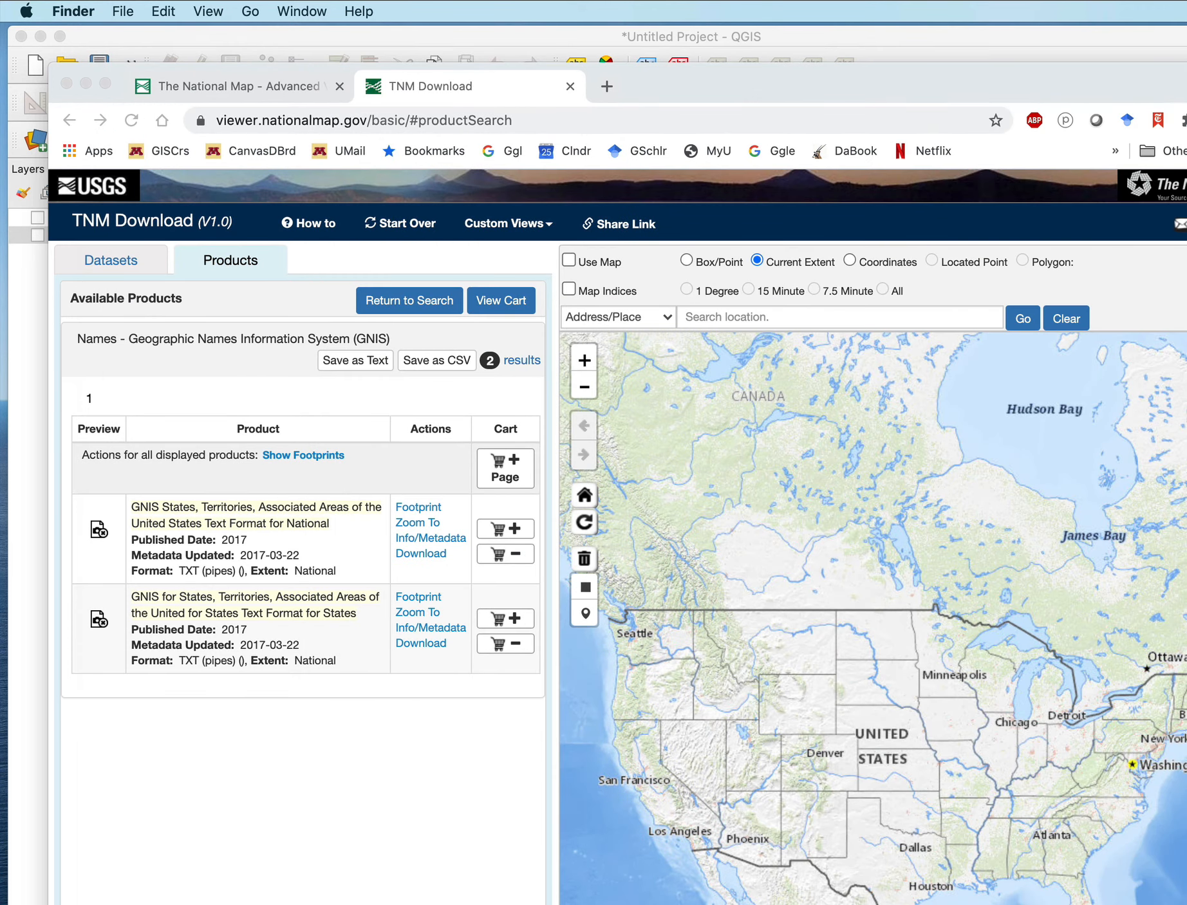
Return to the National Map page and open the Domestic Names page of the U.S. Board on Geographic Names
{"action": "left_click", "coordinate": [235, 89]}
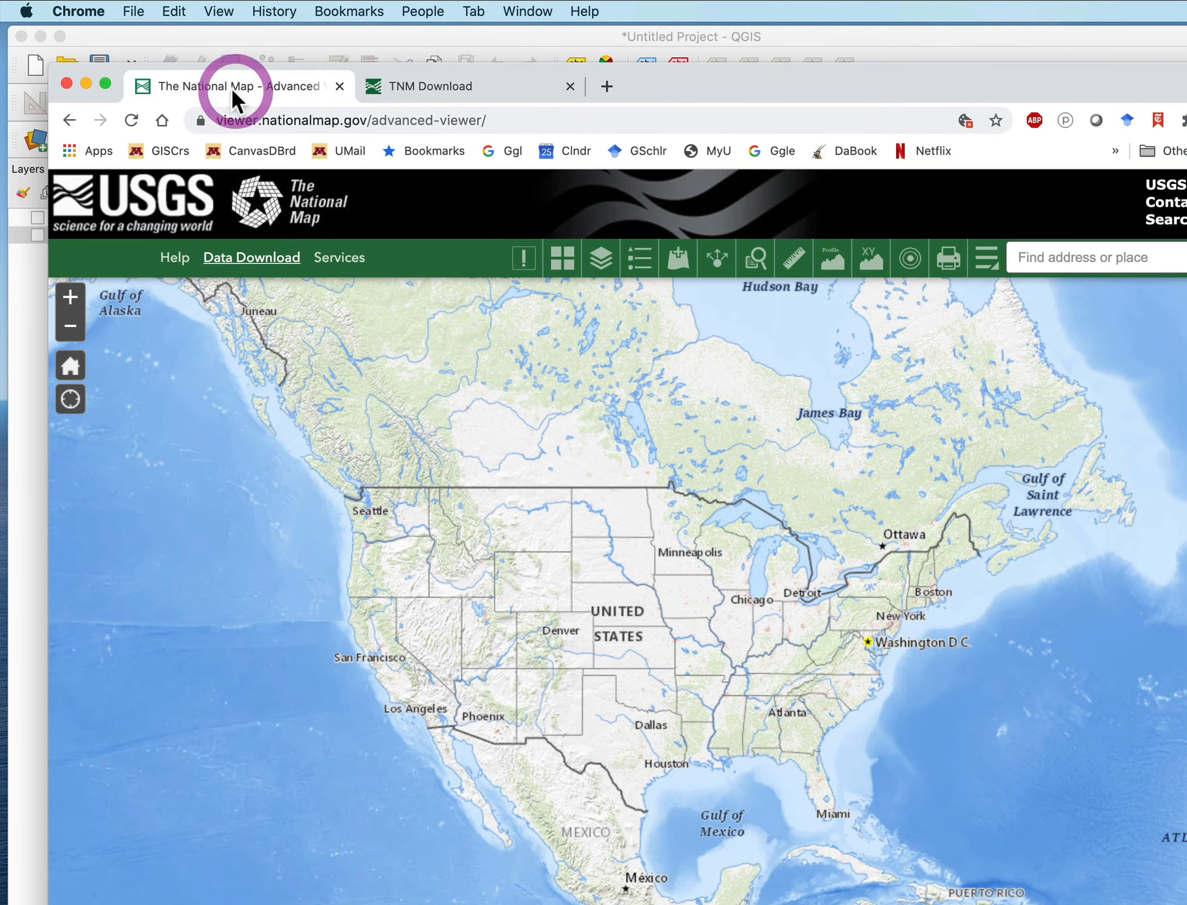
{"action": "left_click", "coordinate": [66, 119]}
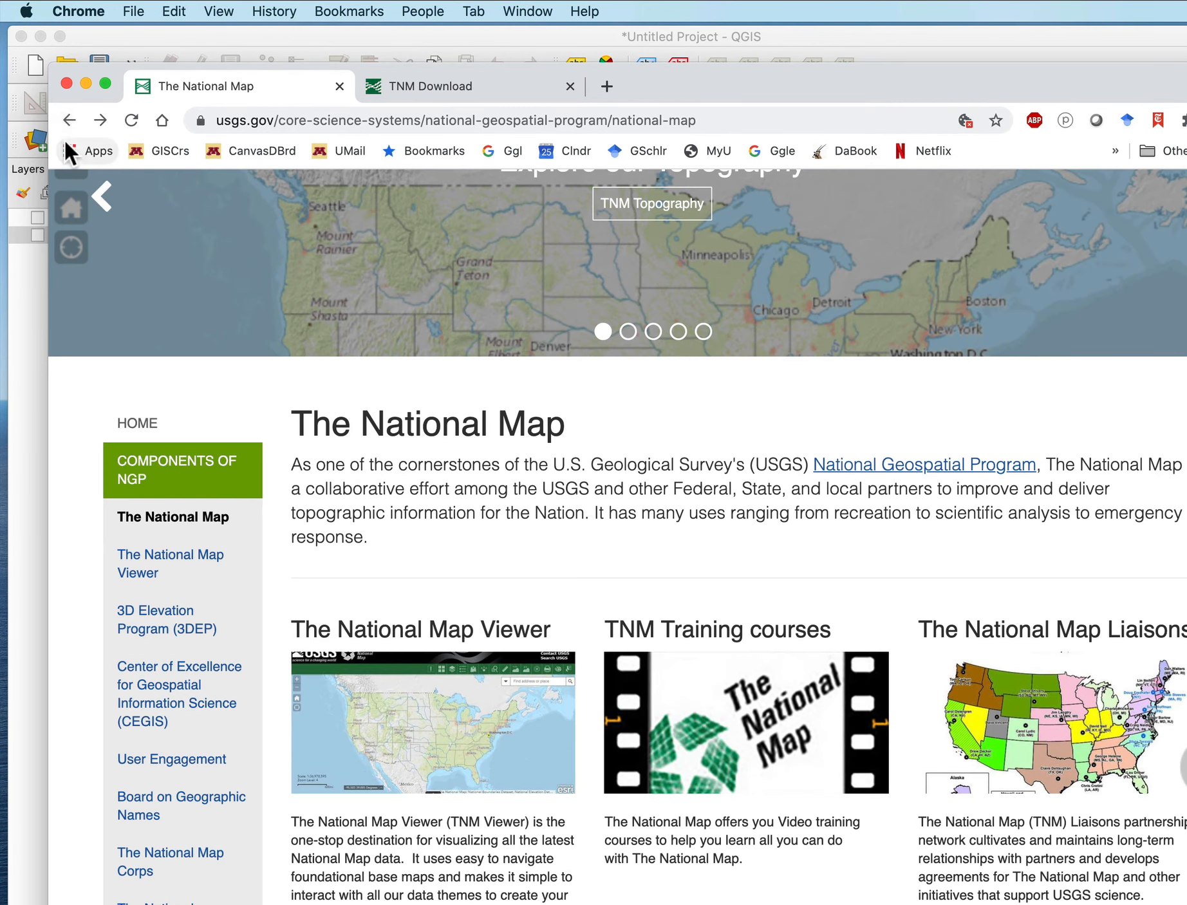
{"action": "scroll", "coordinate": [173, 892], "scroll_direction": "down", "scroll_amount": 3}
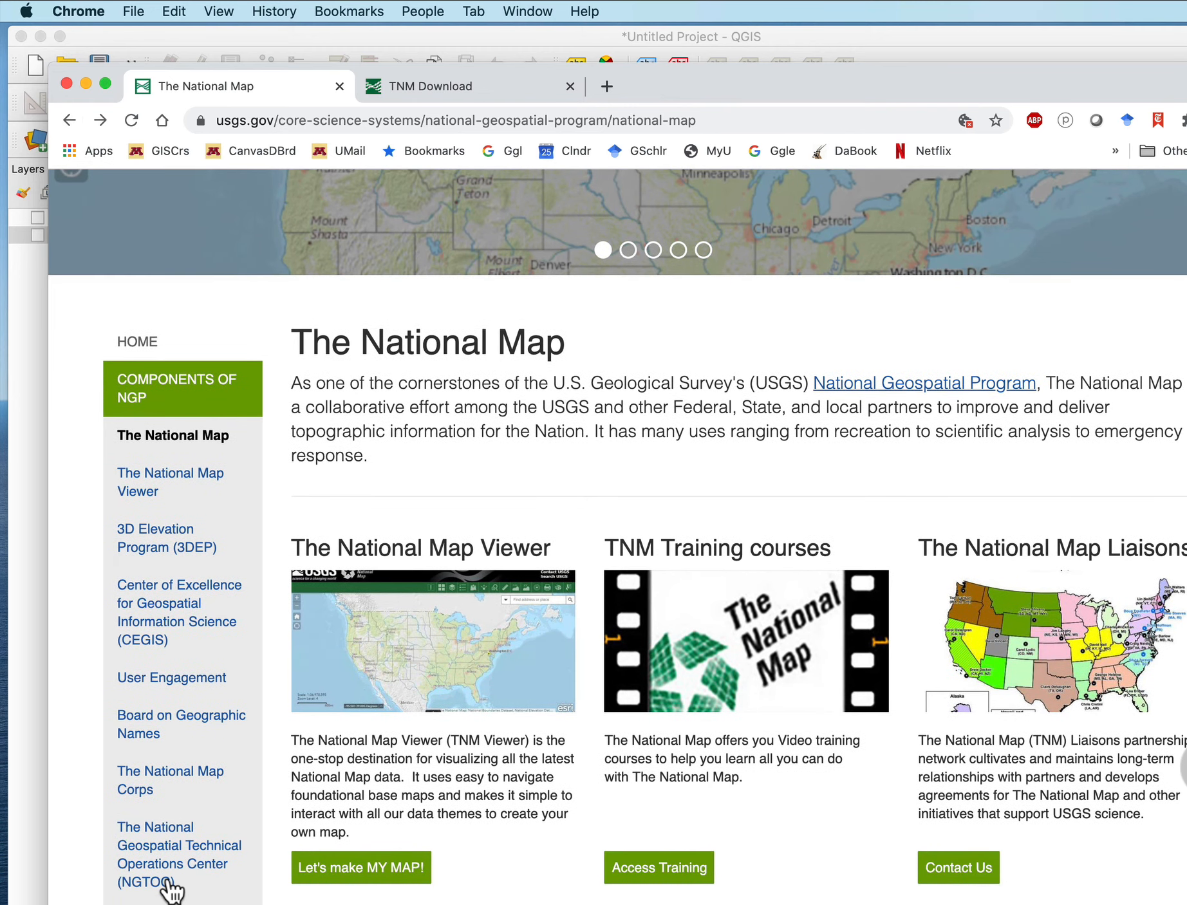
{"action": "left_click", "coordinate": [143, 706]}
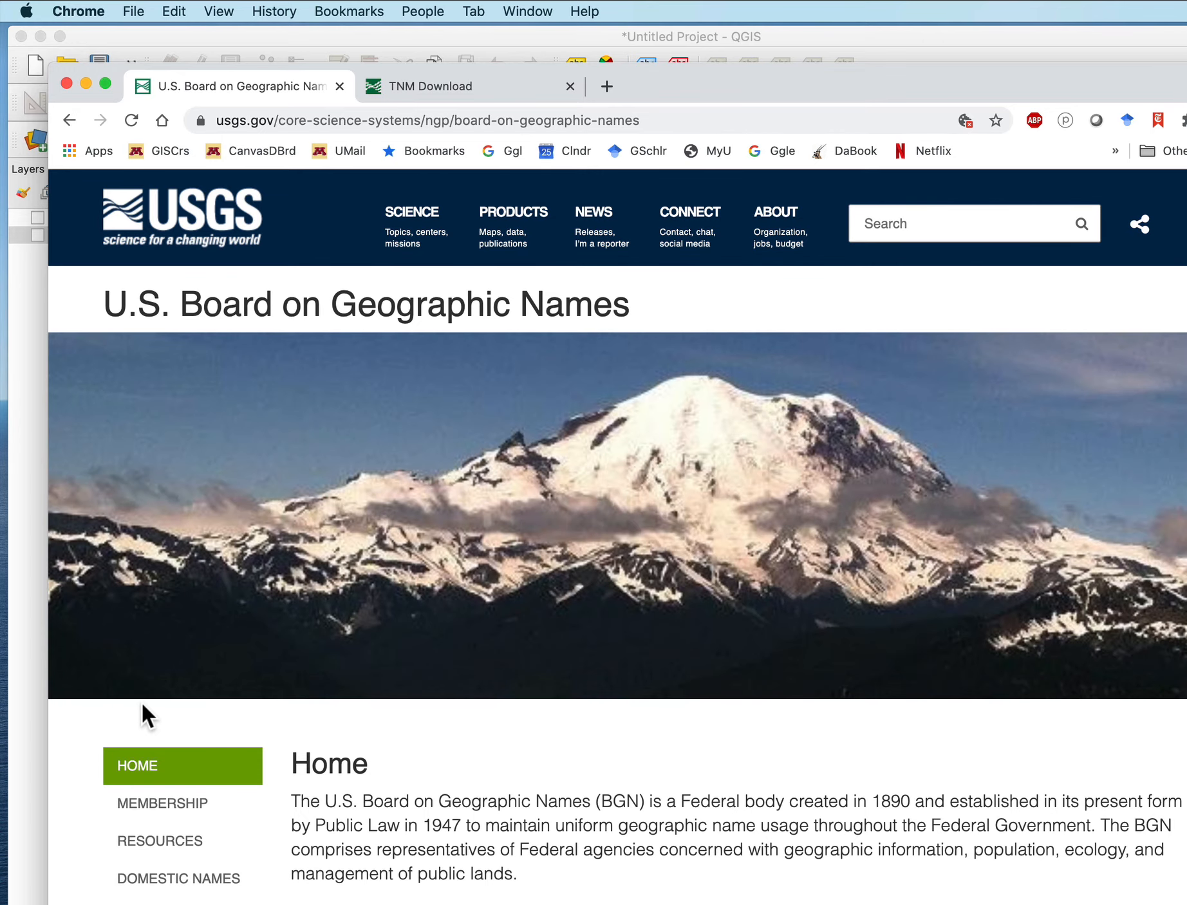
{"action": "scroll", "coordinate": [143, 697], "scroll_direction": "down", "scroll_amount": 5}
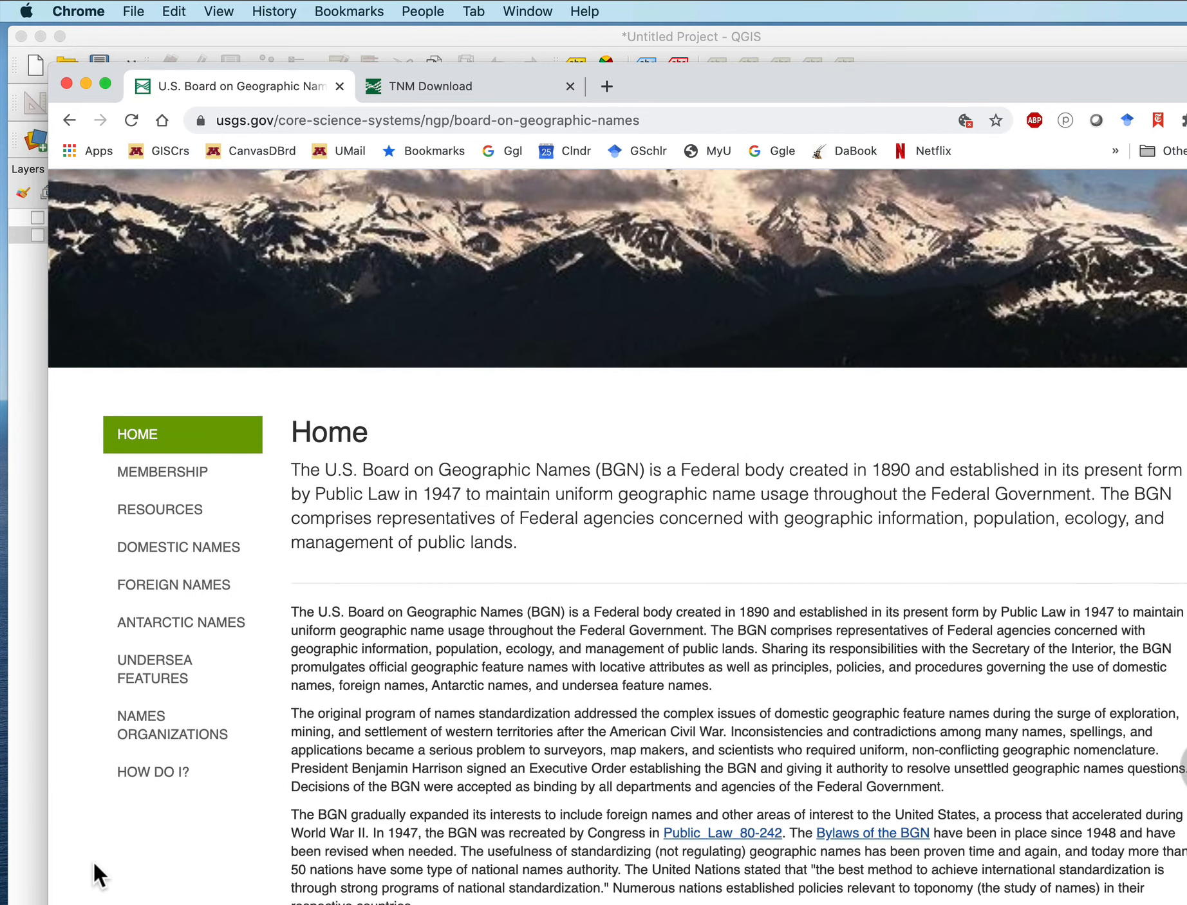
{"action": "left_click", "coordinate": [170, 551]}
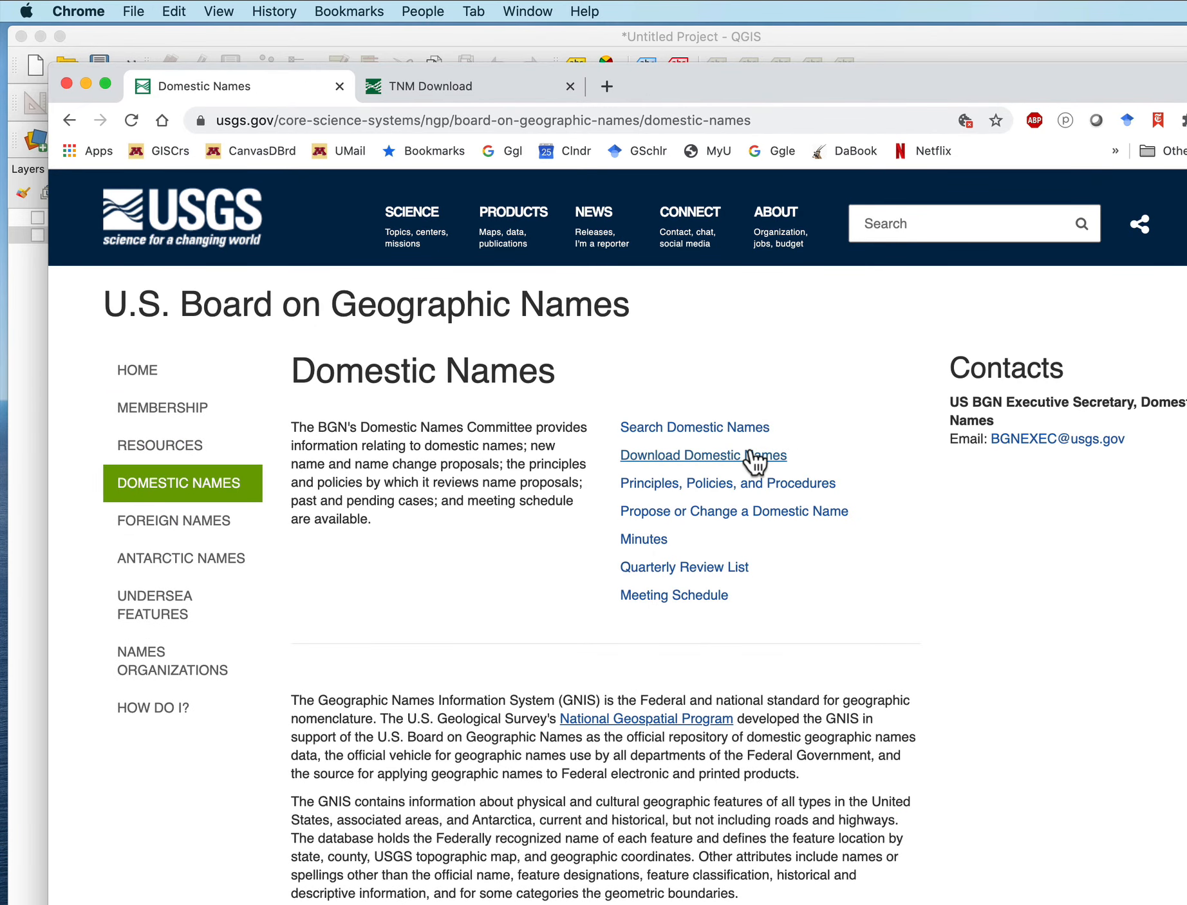
Open POP_PLACES_20200501.txt from the Downloads folder in TextEdit, examine its header and records in a widened window, and close it
{"action": "left_click_drag", "start_coordinate": [1186, 94], "coordinate": [473, 45]}
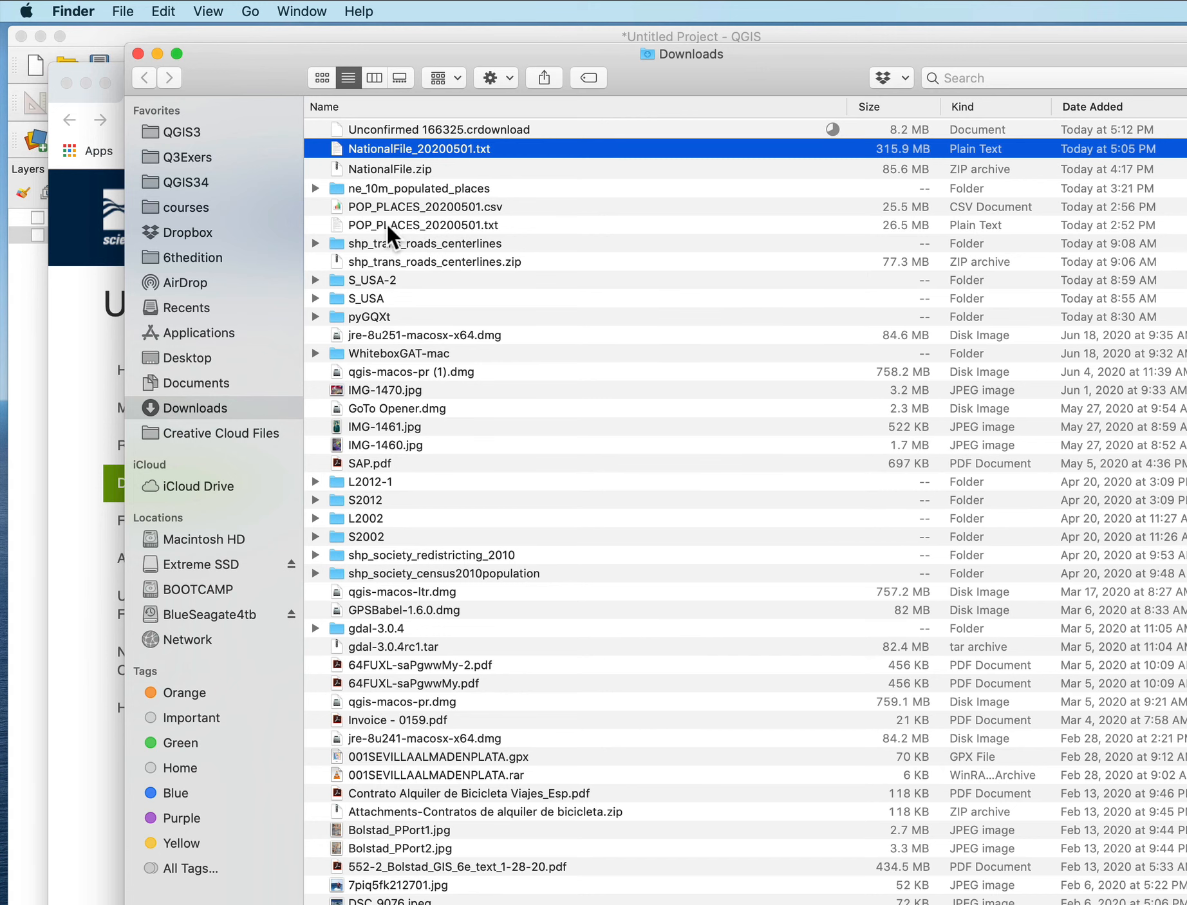
{"action": "double_click", "coordinate": [388, 222]}
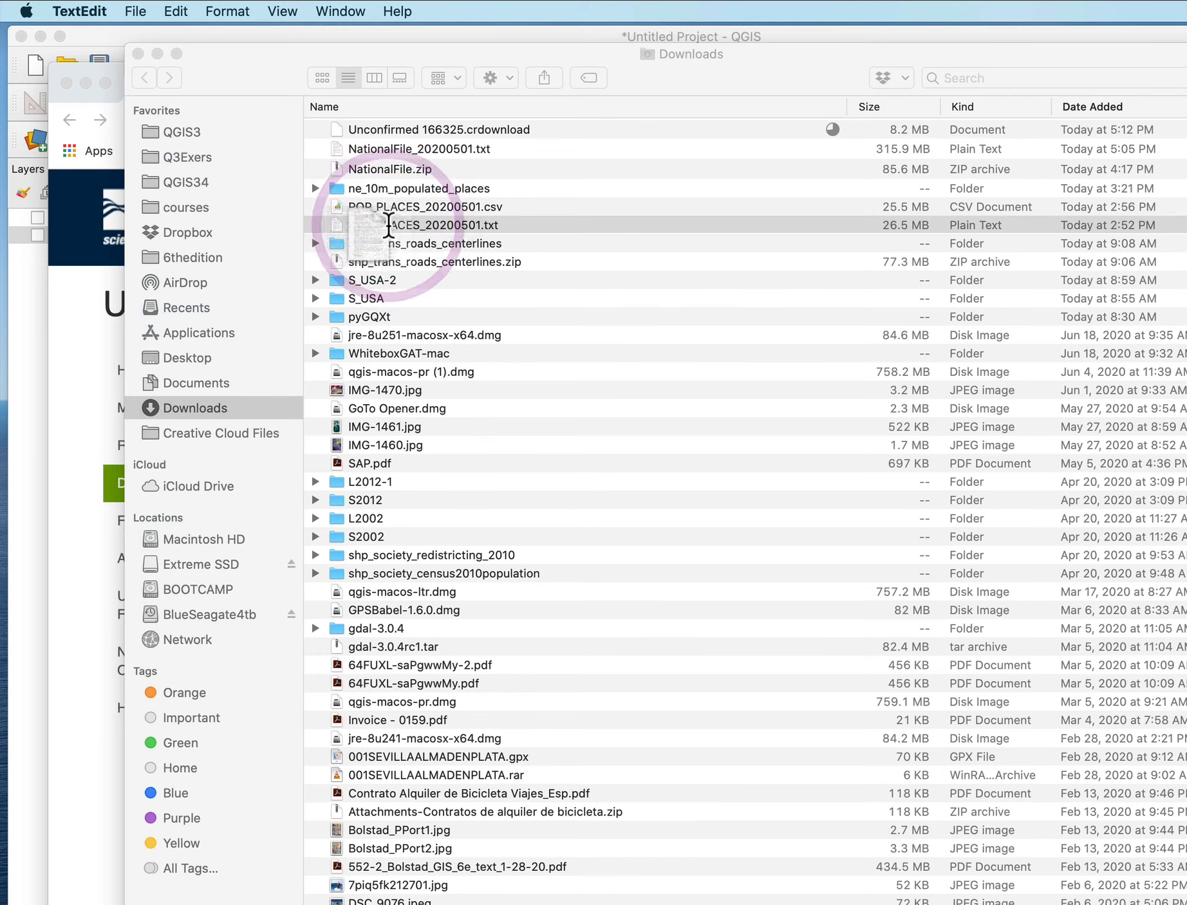
{"action": "left_click_drag", "start_coordinate": [299, 106], "coordinate": [2, 52]}
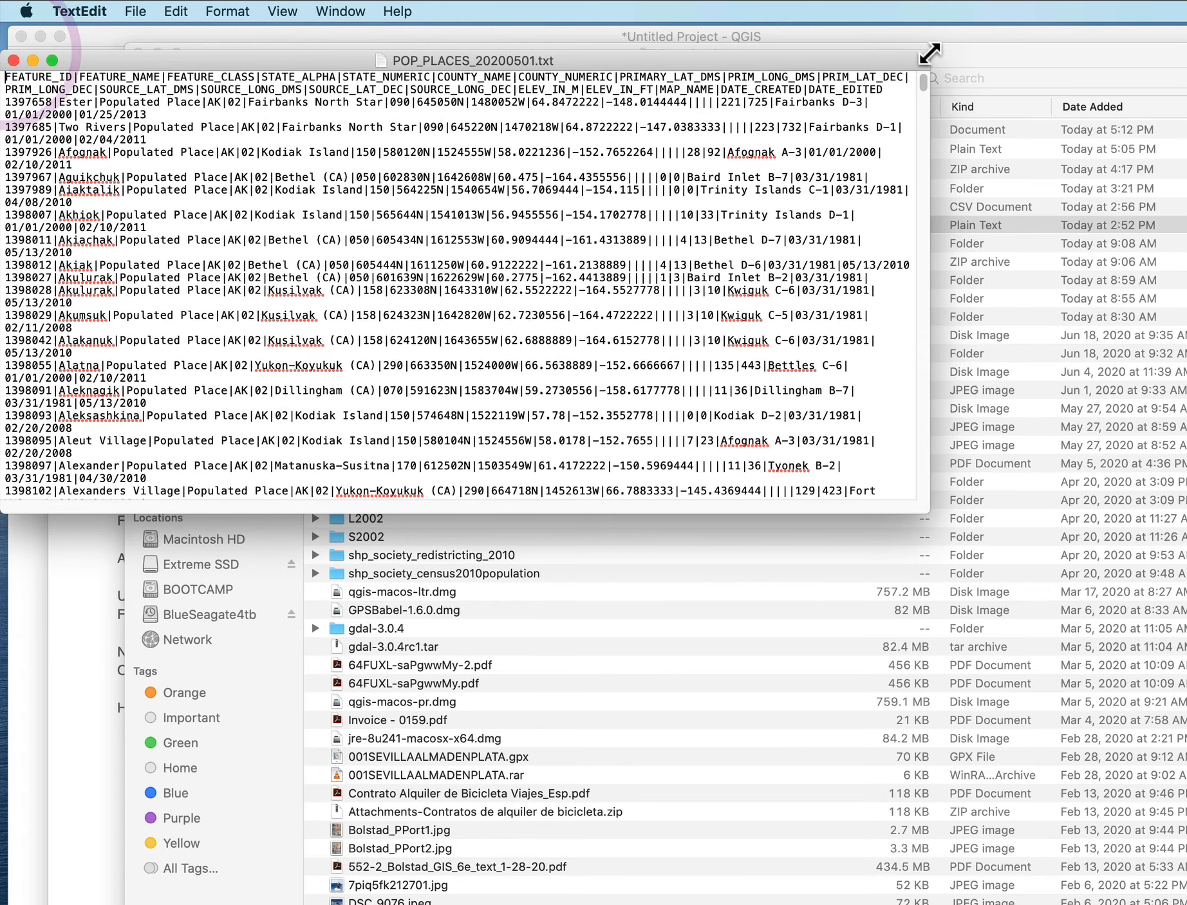
{"action": "left_click_drag", "start_coordinate": [931, 52], "coordinate": [1184, 41]}
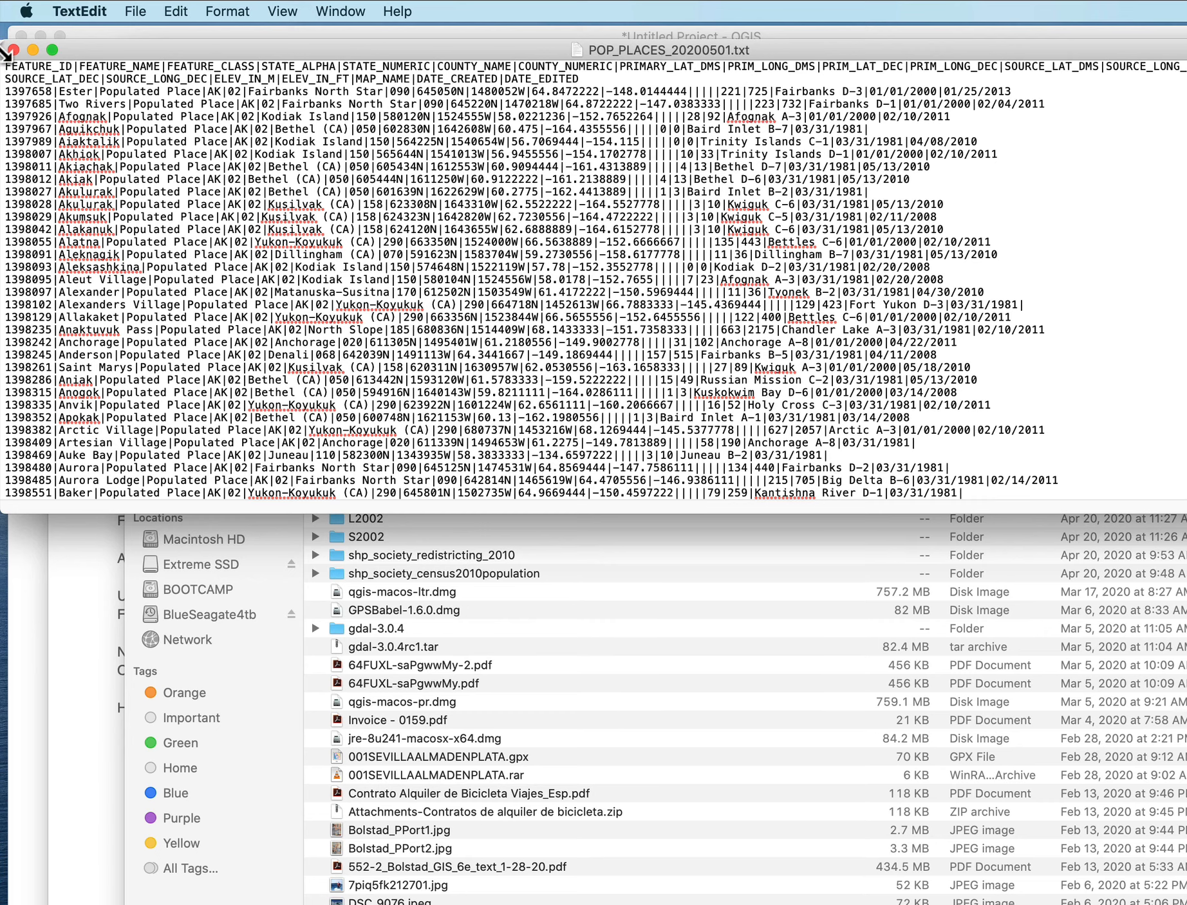
{"action": "left_click", "coordinate": [13, 50]}
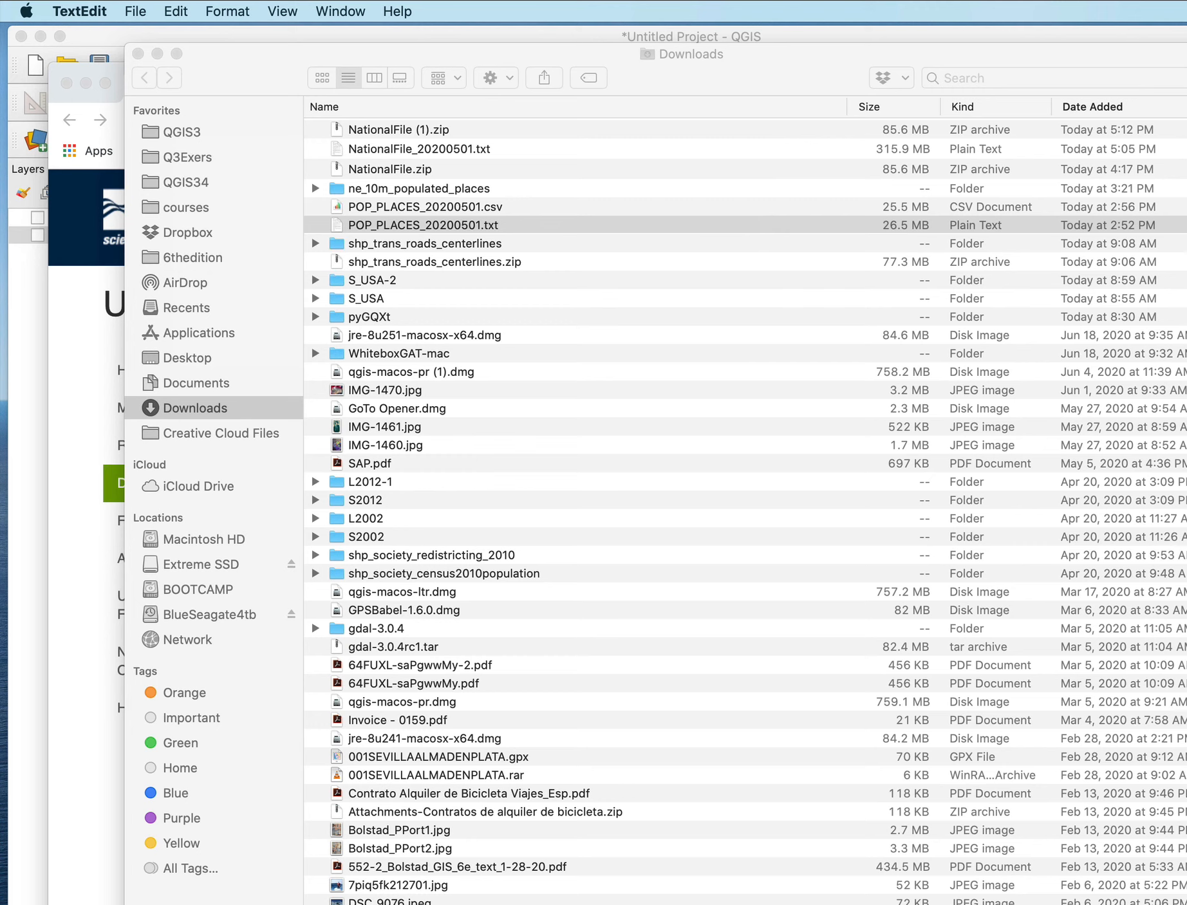
Preview POP_PLACES_20200501.txt in Excel's Text Import Wizard as delimited data split by tab and pipe, and cancel the import
{"action": "left_click_drag", "start_coordinate": [1183, 277], "coordinate": [1186, 901]}
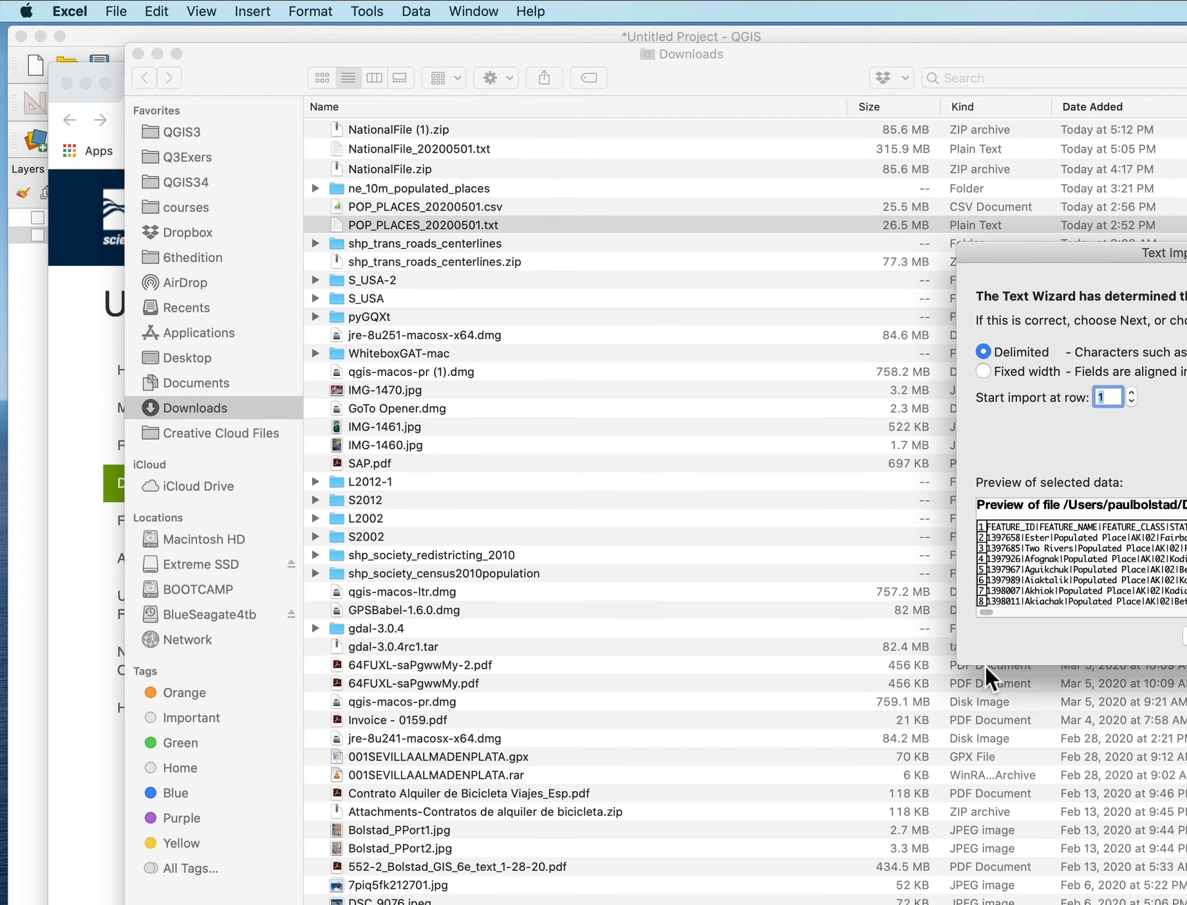
{"action": "left_click_drag", "start_coordinate": [1186, 247], "coordinate": [638, 130]}
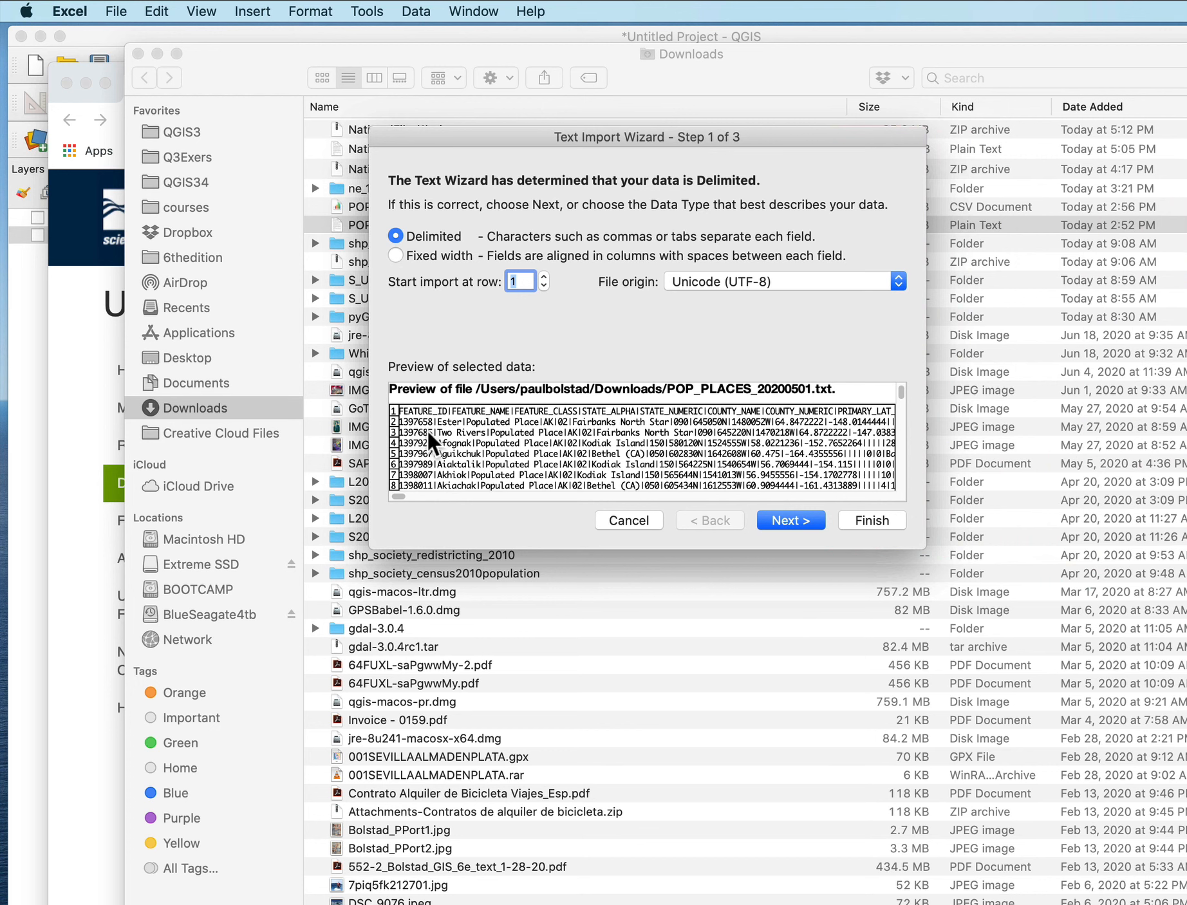
{"action": "left_click", "coordinate": [806, 523]}
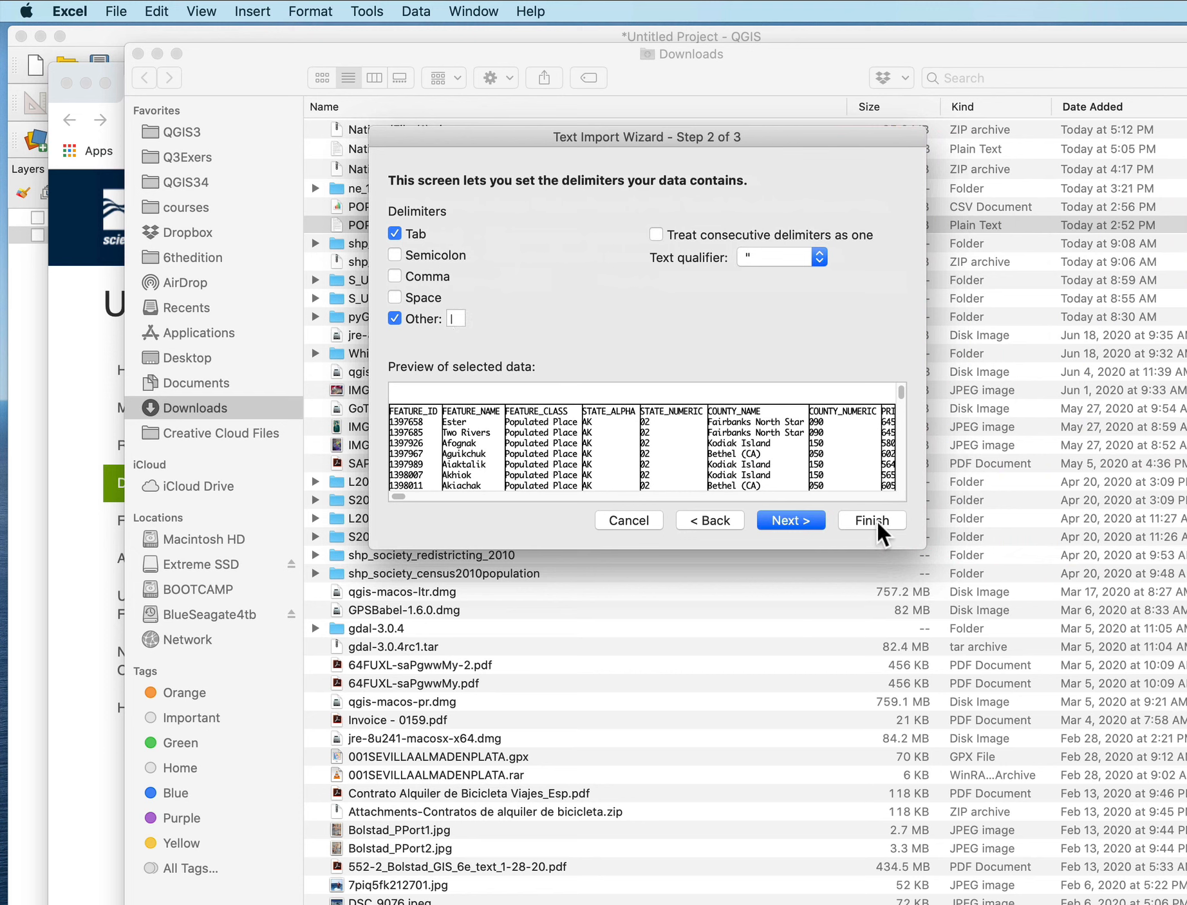
{"action": "left_click", "coordinate": [802, 524]}
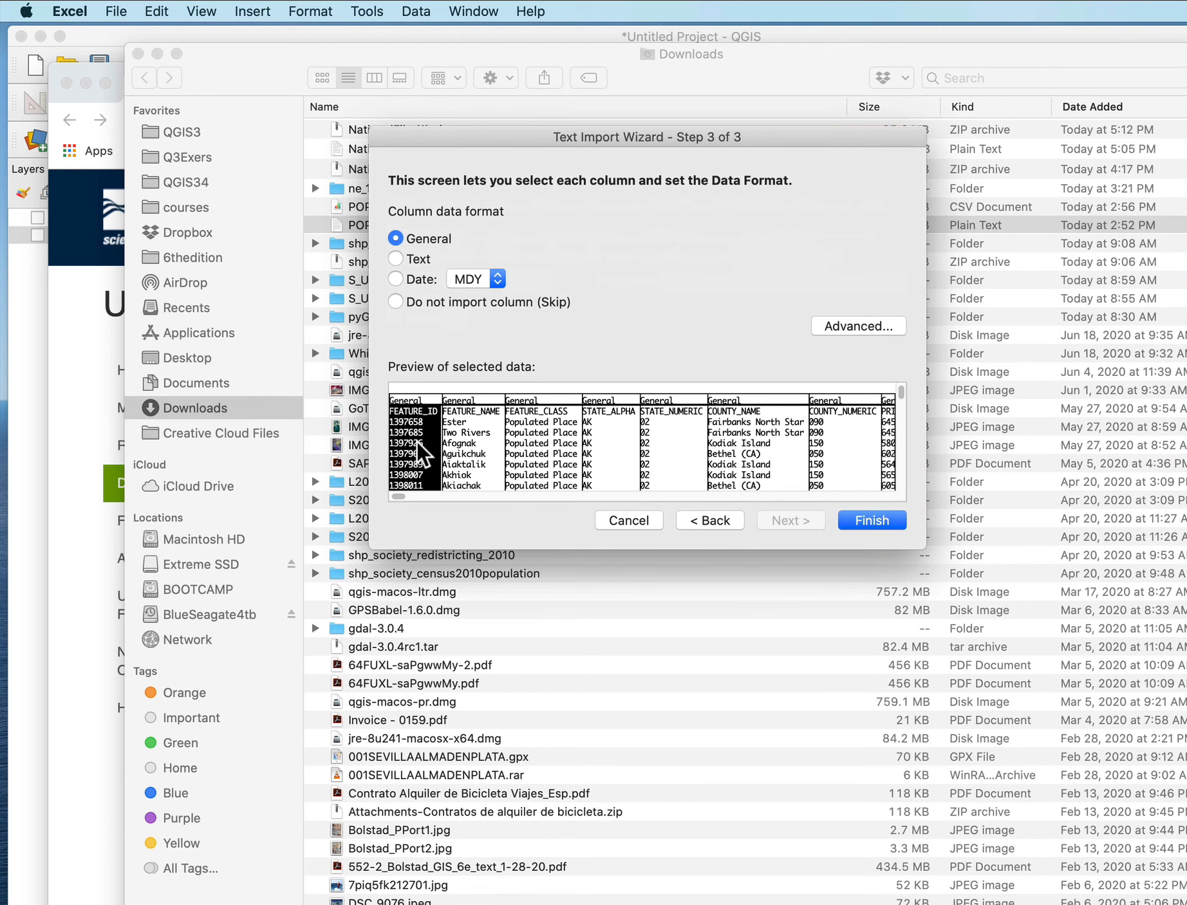
{"action": "left_click", "coordinate": [631, 522]}
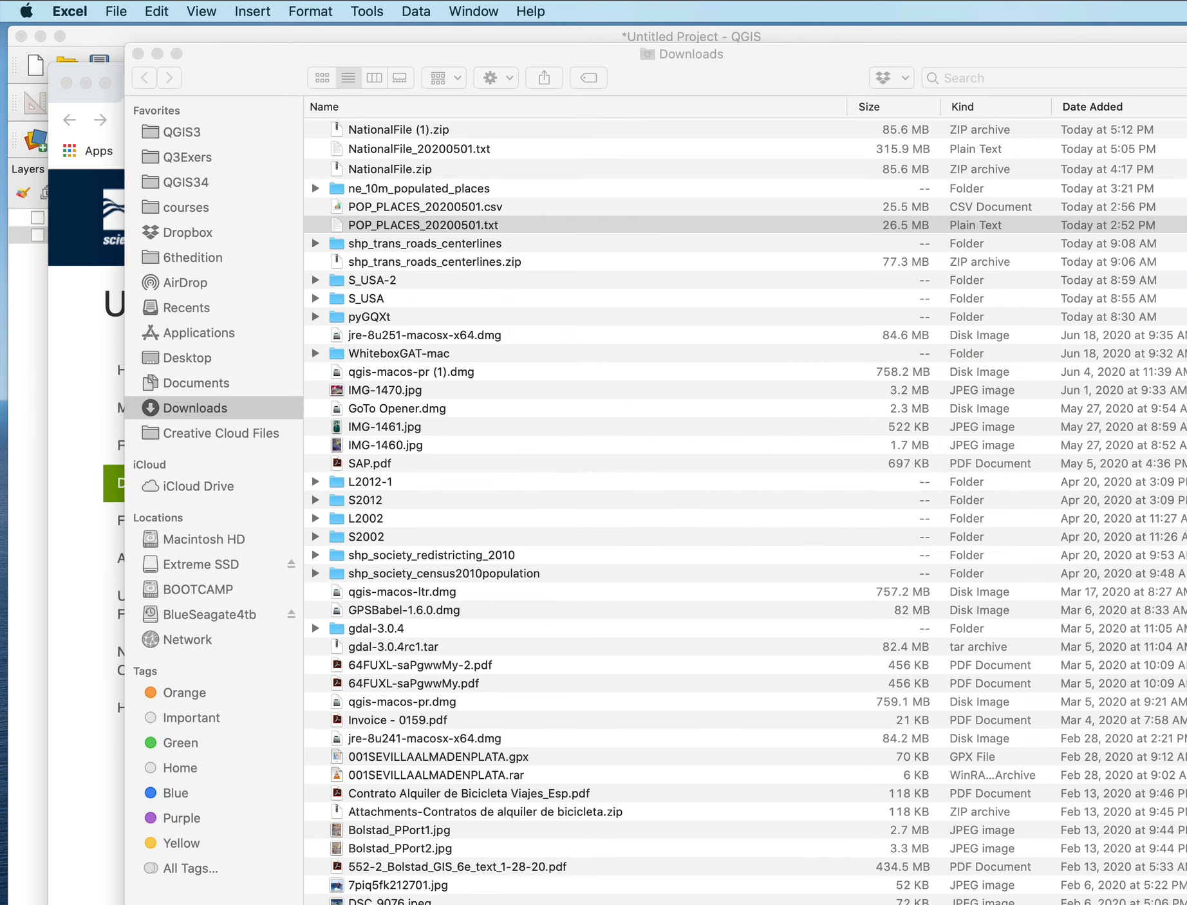
Widen the FEATURE_ID and primary latitude and longitude columns of POP_PLACES_20200501.csv in Excel, and minimize the workbook without saving it
{"action": "left_click_drag", "start_coordinate": [1186, 200], "coordinate": [556, 21]}
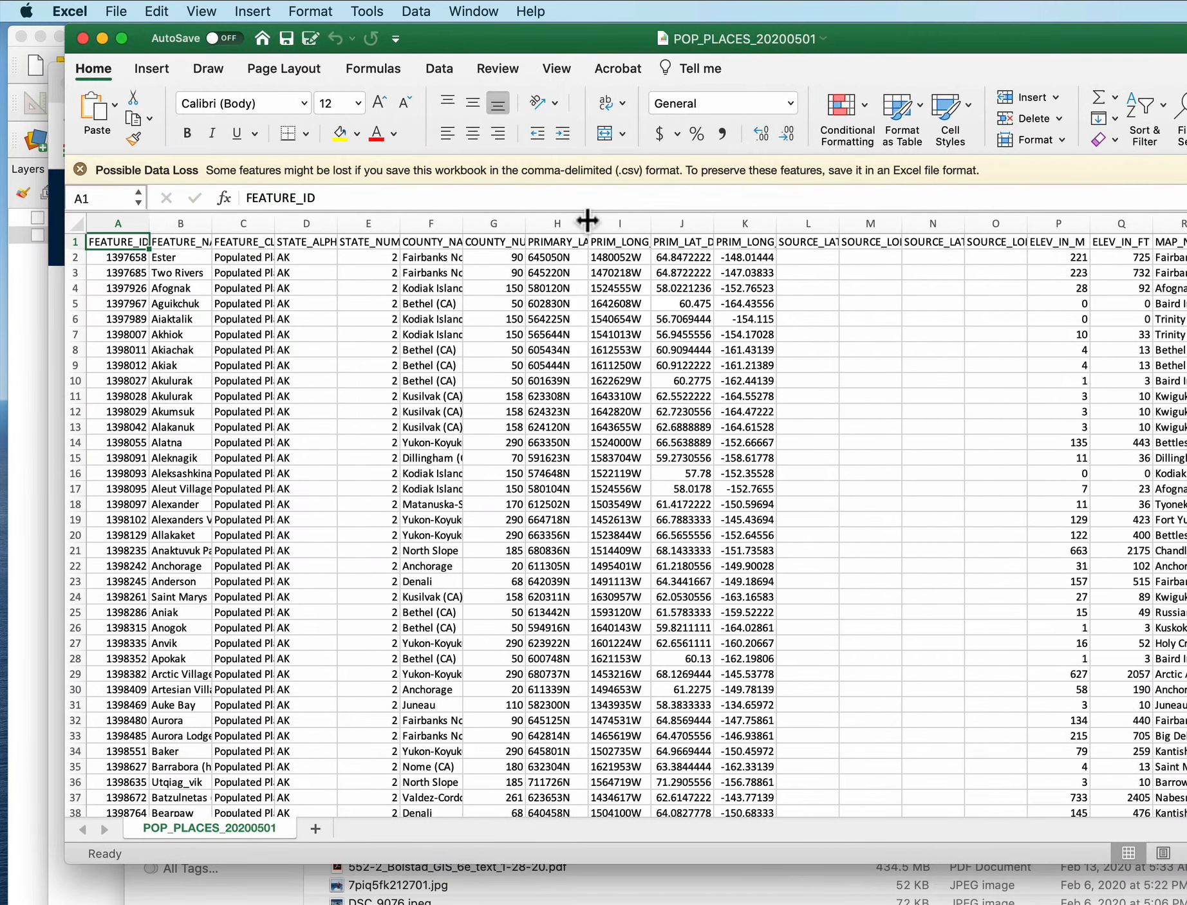
{"action": "left_click_drag", "start_coordinate": [589, 223], "coordinate": [715, 224]}
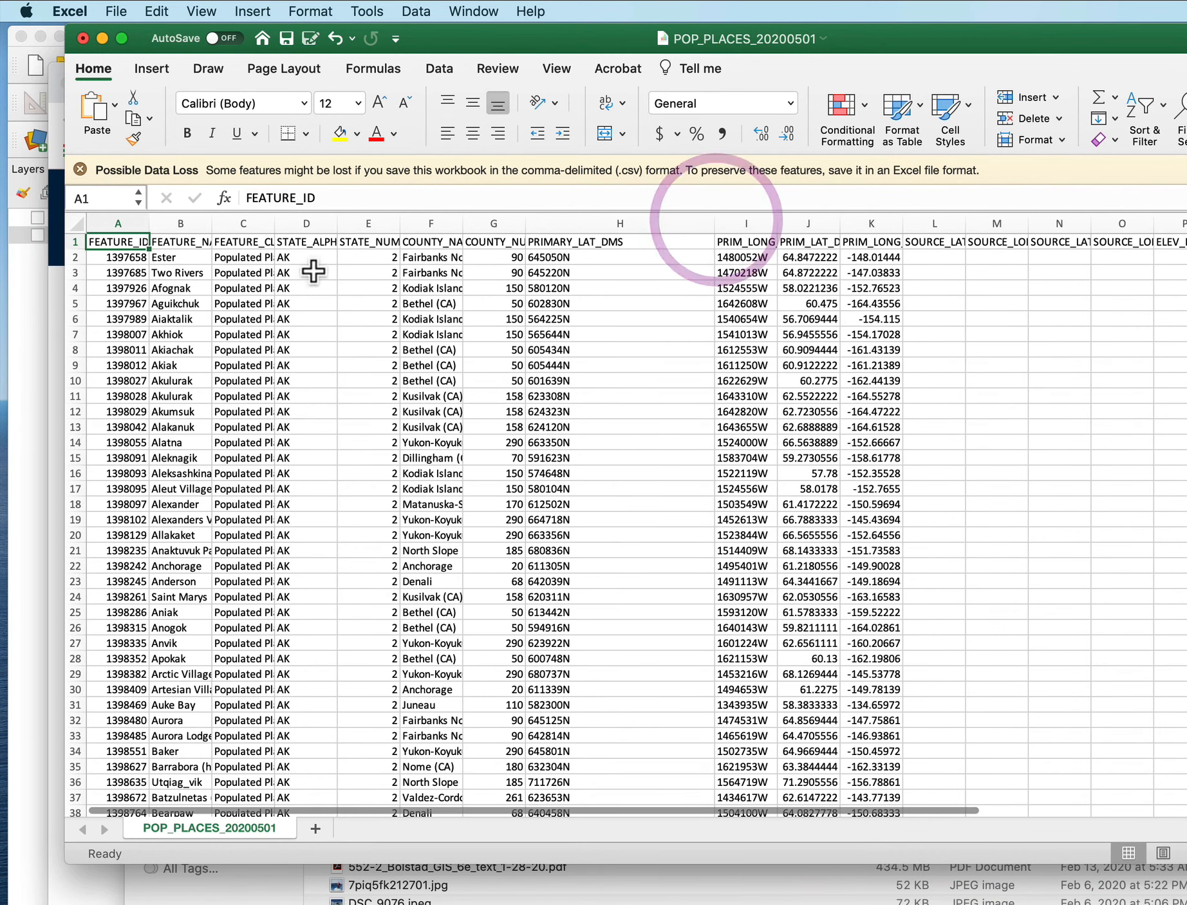
{"action": "left_click_drag", "start_coordinate": [147, 223], "coordinate": [173, 224]}
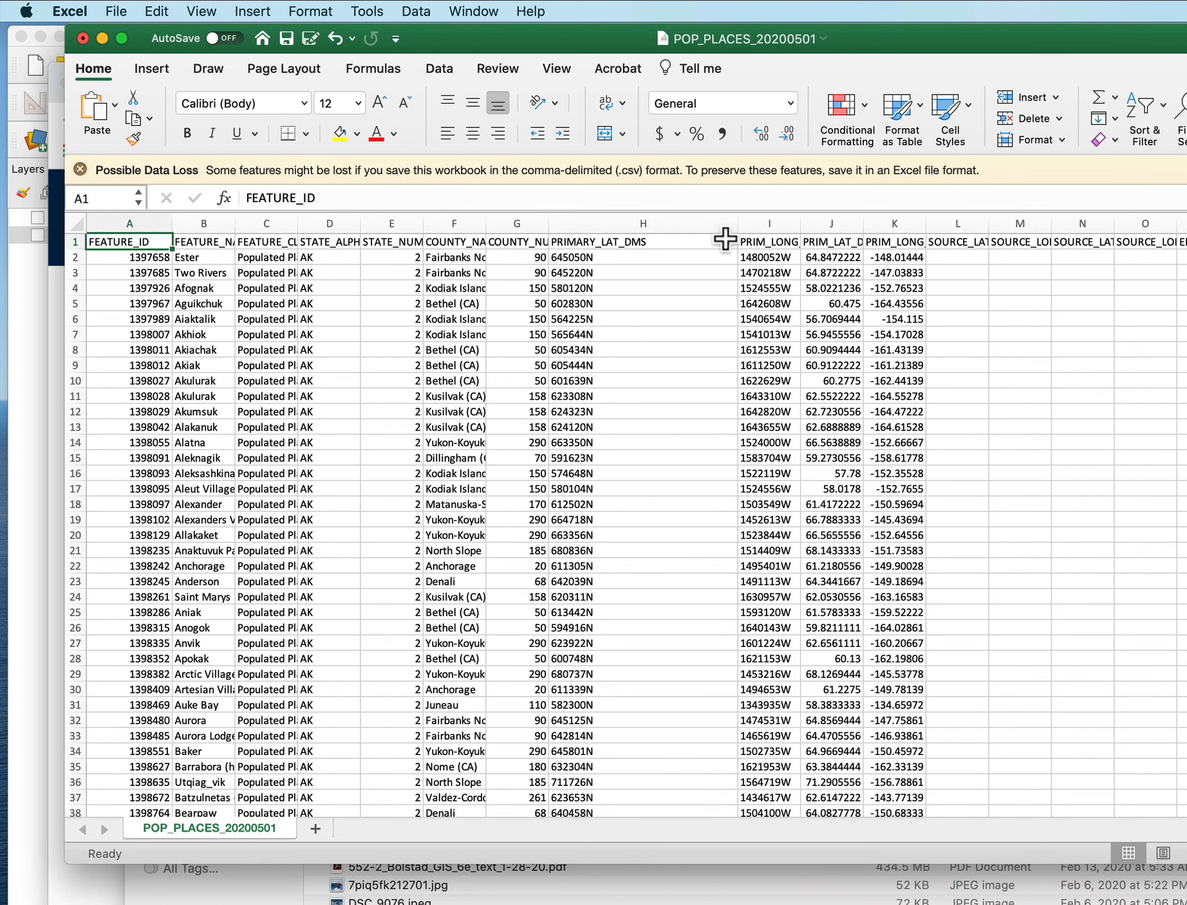
{"action": "left_click_drag", "start_coordinate": [738, 224], "coordinate": [675, 224]}
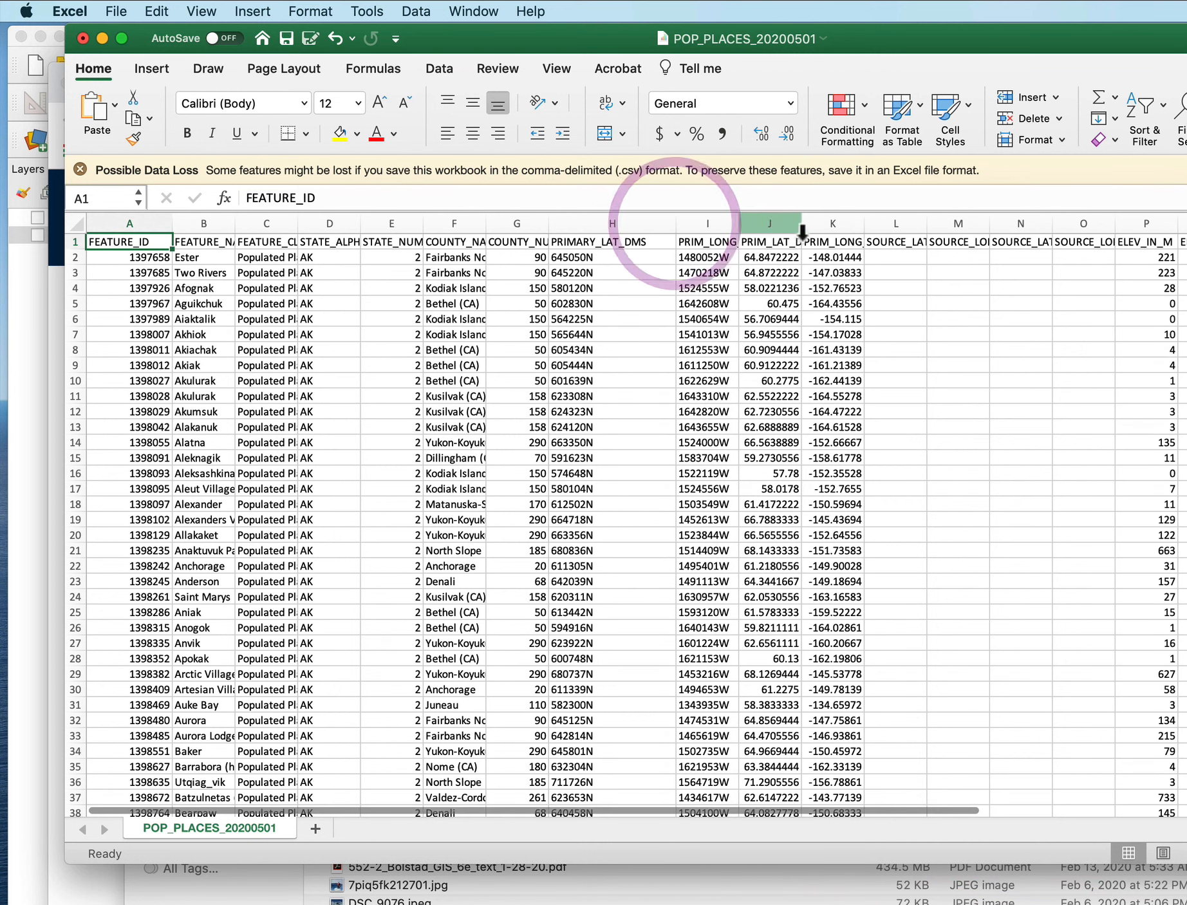
{"action": "left_click_drag", "start_coordinate": [802, 226], "coordinate": [858, 225]}
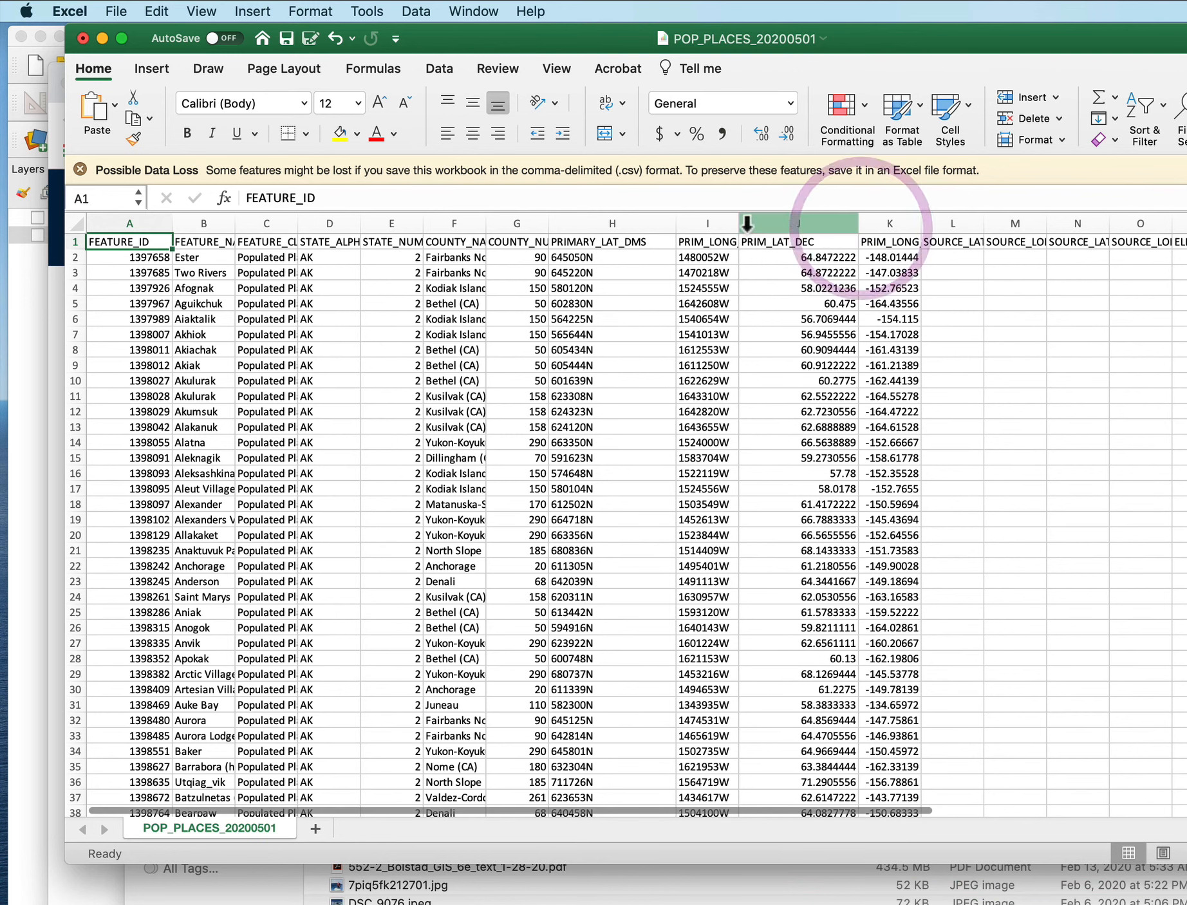
{"action": "left_click_drag", "start_coordinate": [741, 224], "coordinate": [794, 224]}
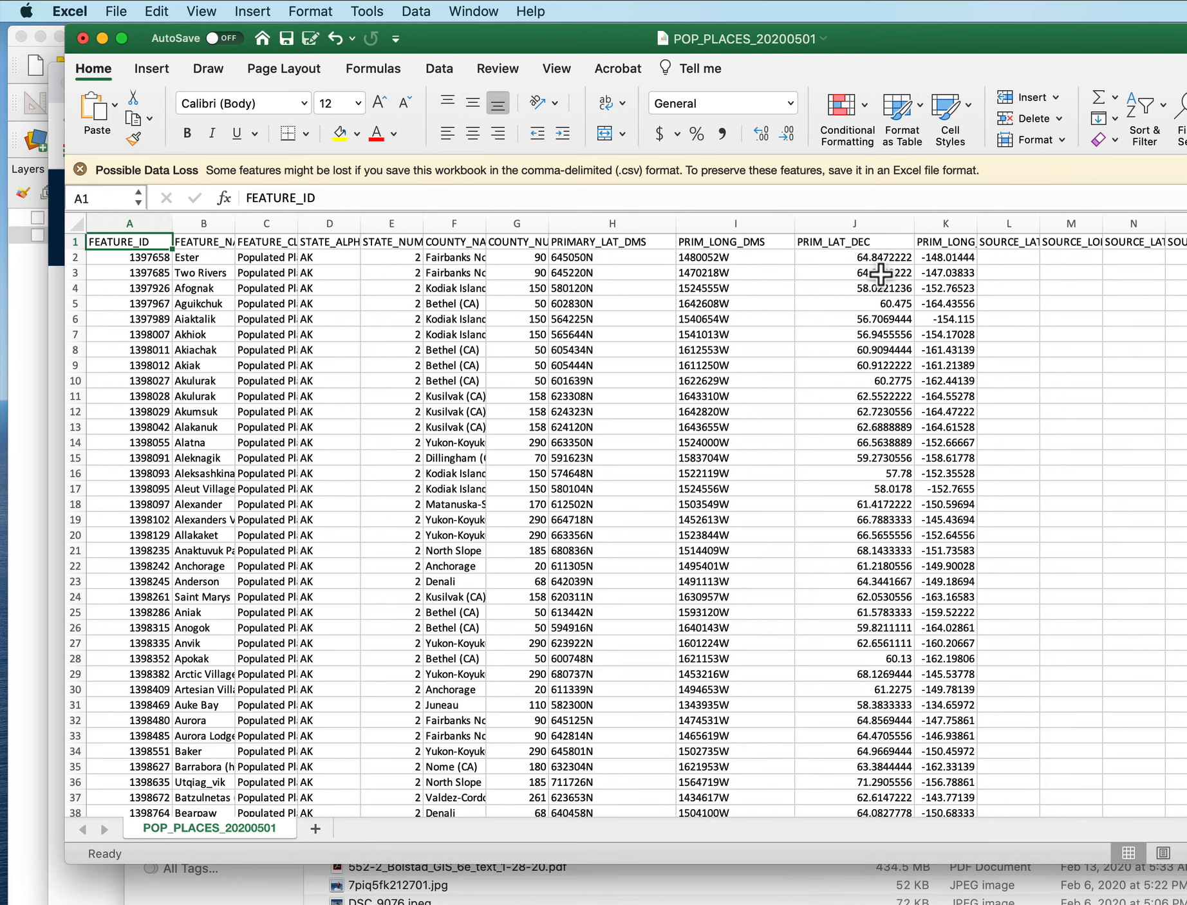
{"action": "left_click_drag", "start_coordinate": [792, 225], "coordinate": [785, 224]}
{"action": "left_click_drag", "start_coordinate": [907, 223], "coordinate": [977, 219]}
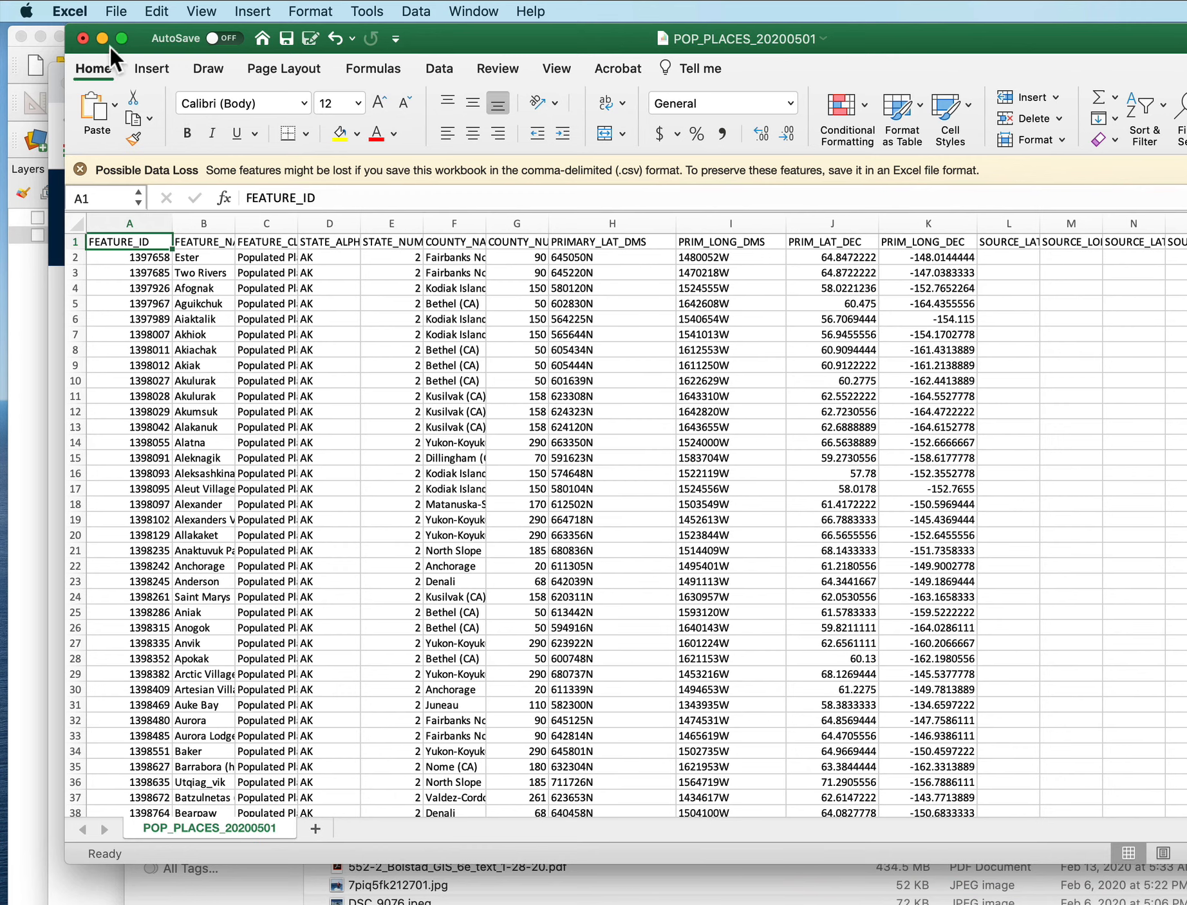
{"action": "left_click", "coordinate": [84, 37]}
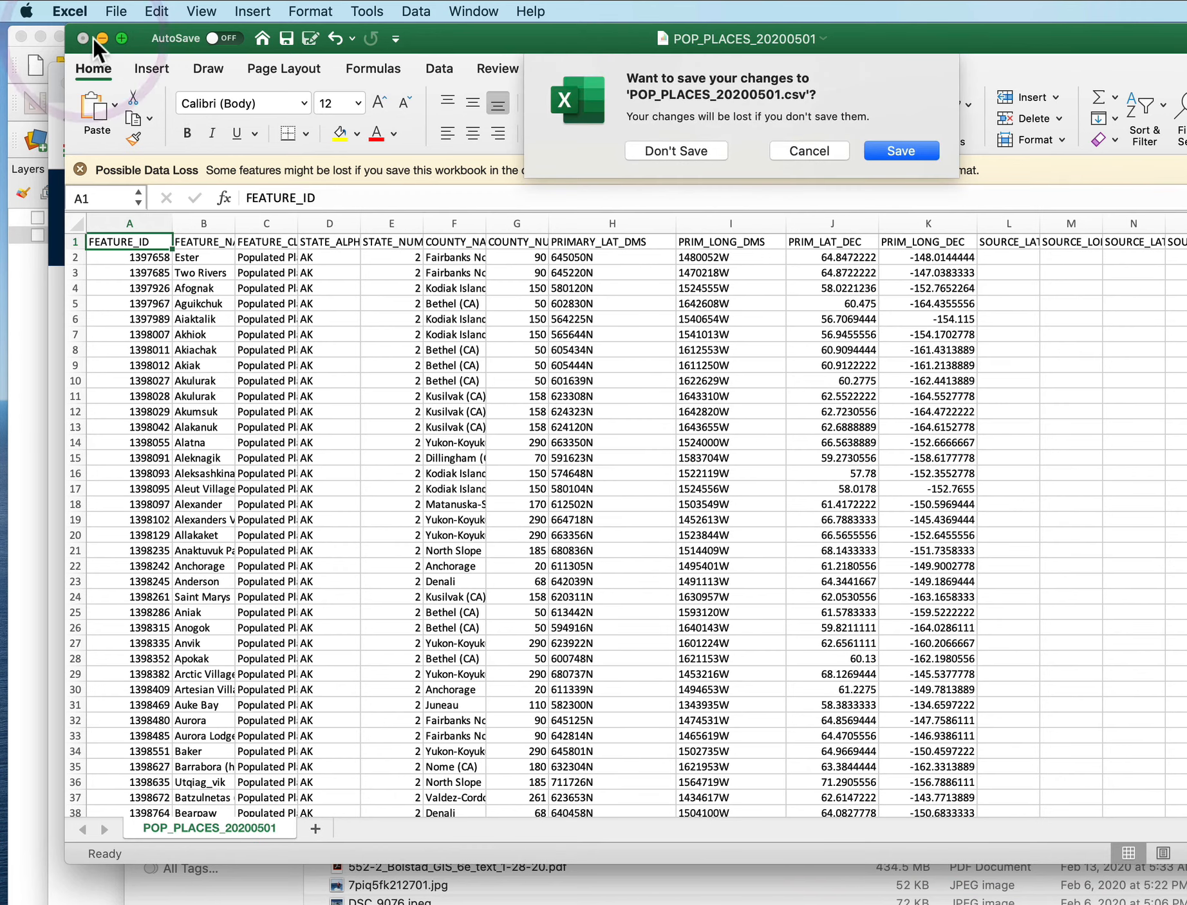
{"action": "left_click", "coordinate": [781, 148]}
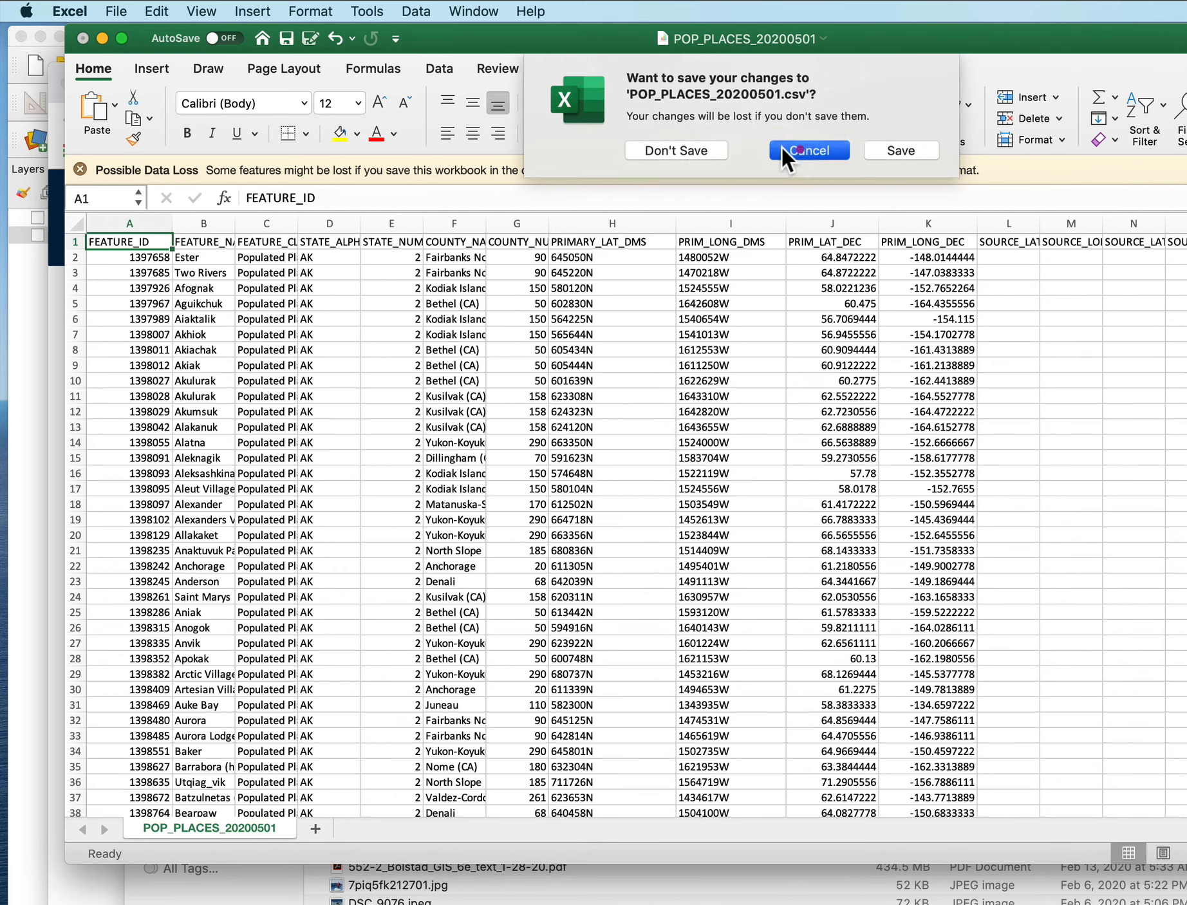
{"action": "left_click", "coordinate": [100, 38]}
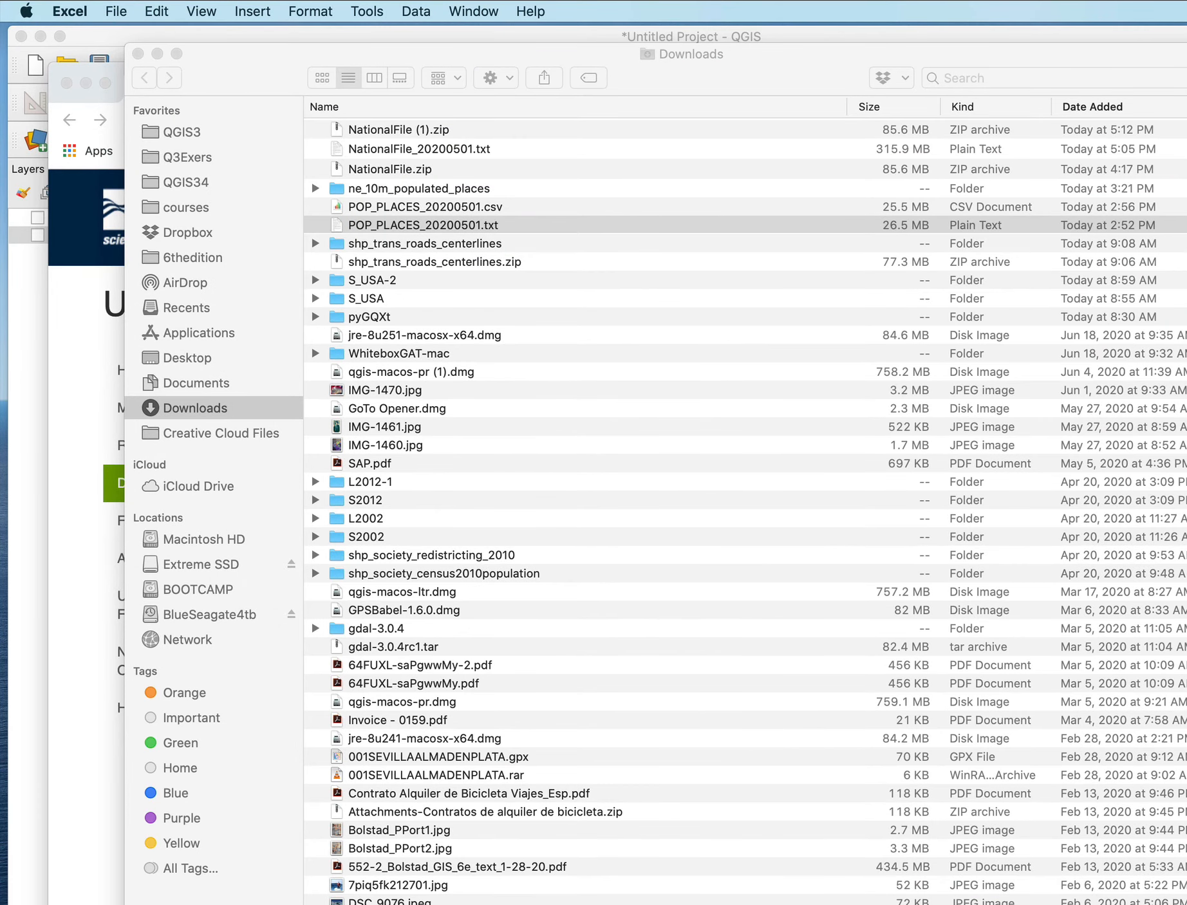
Switch to QGIS, configure POP_PLACES_20200501.csv as delimited text with X field PRIM_LONG_DEC and Y field PRIM_LAT_DEC, and close without adding the layer
{"action": "key", "text": "super+Tab"}
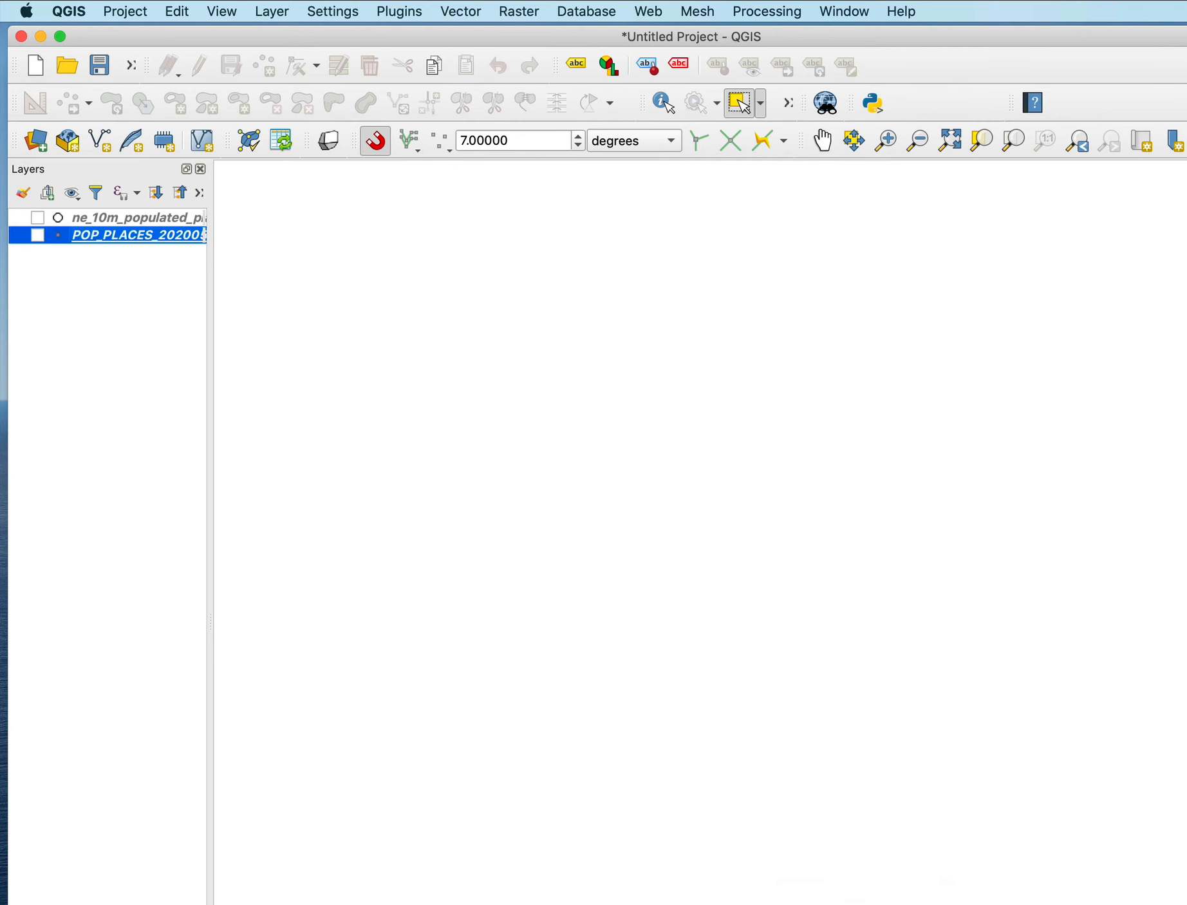
{"action": "left_click", "coordinate": [36, 139]}
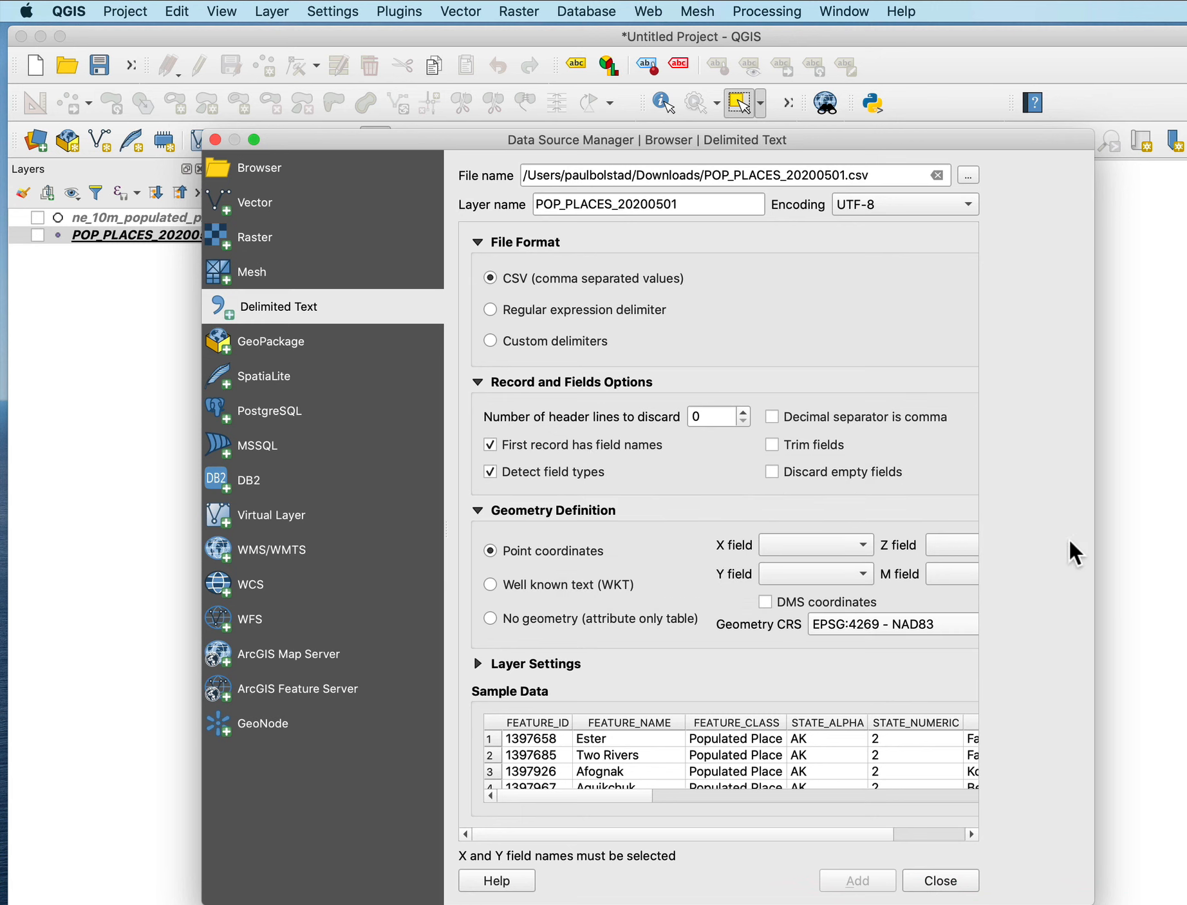
{"action": "left_click_drag", "start_coordinate": [1096, 534], "coordinate": [1178, 537]}
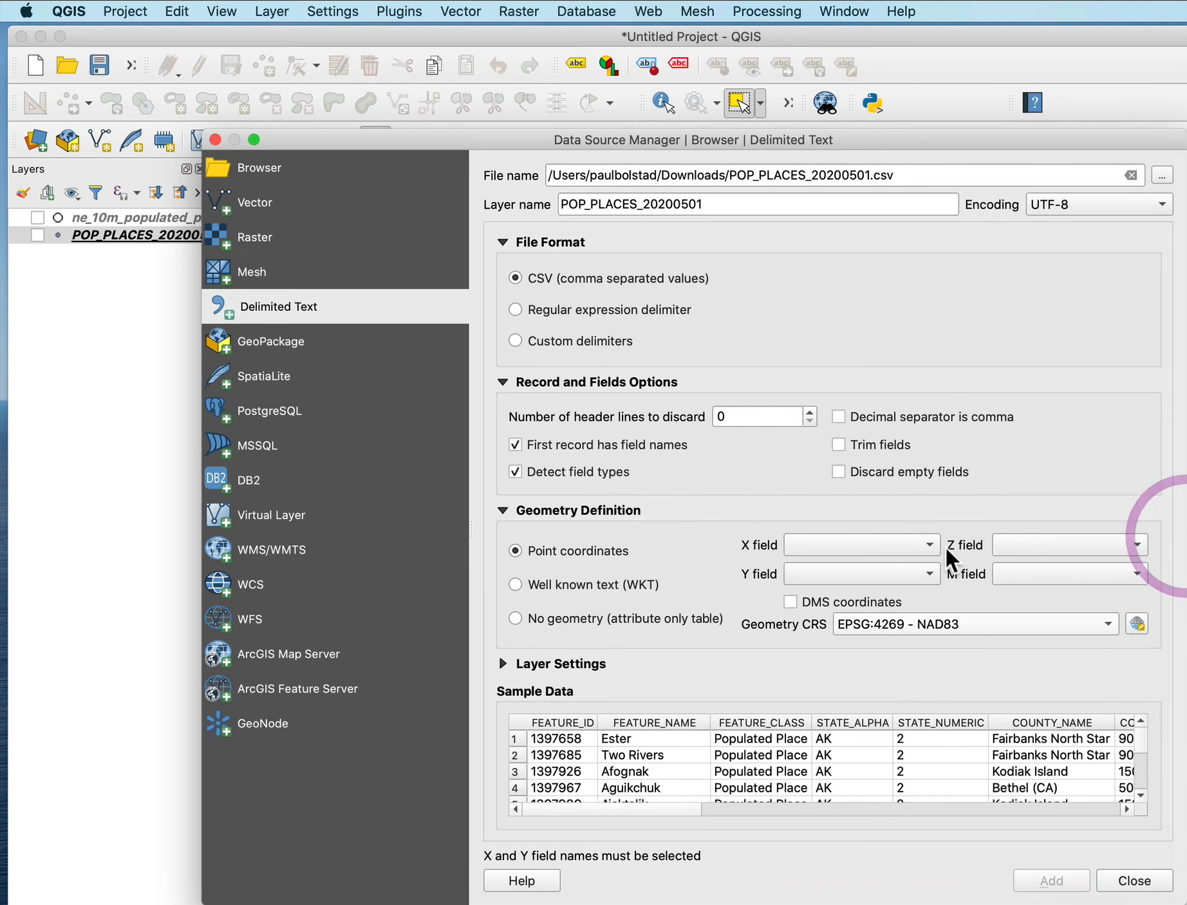
{"action": "left_click", "coordinate": [927, 547]}
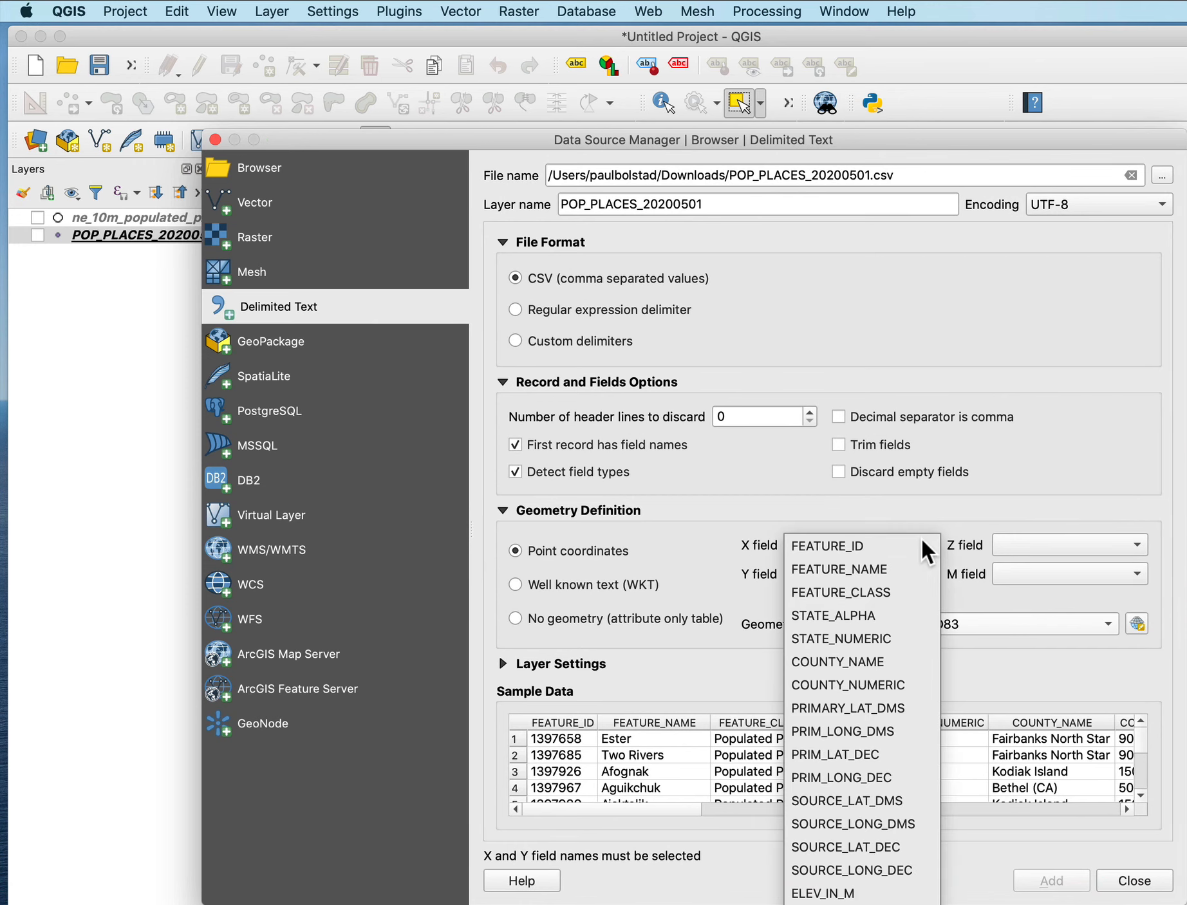
{"action": "left_click", "coordinate": [864, 779]}
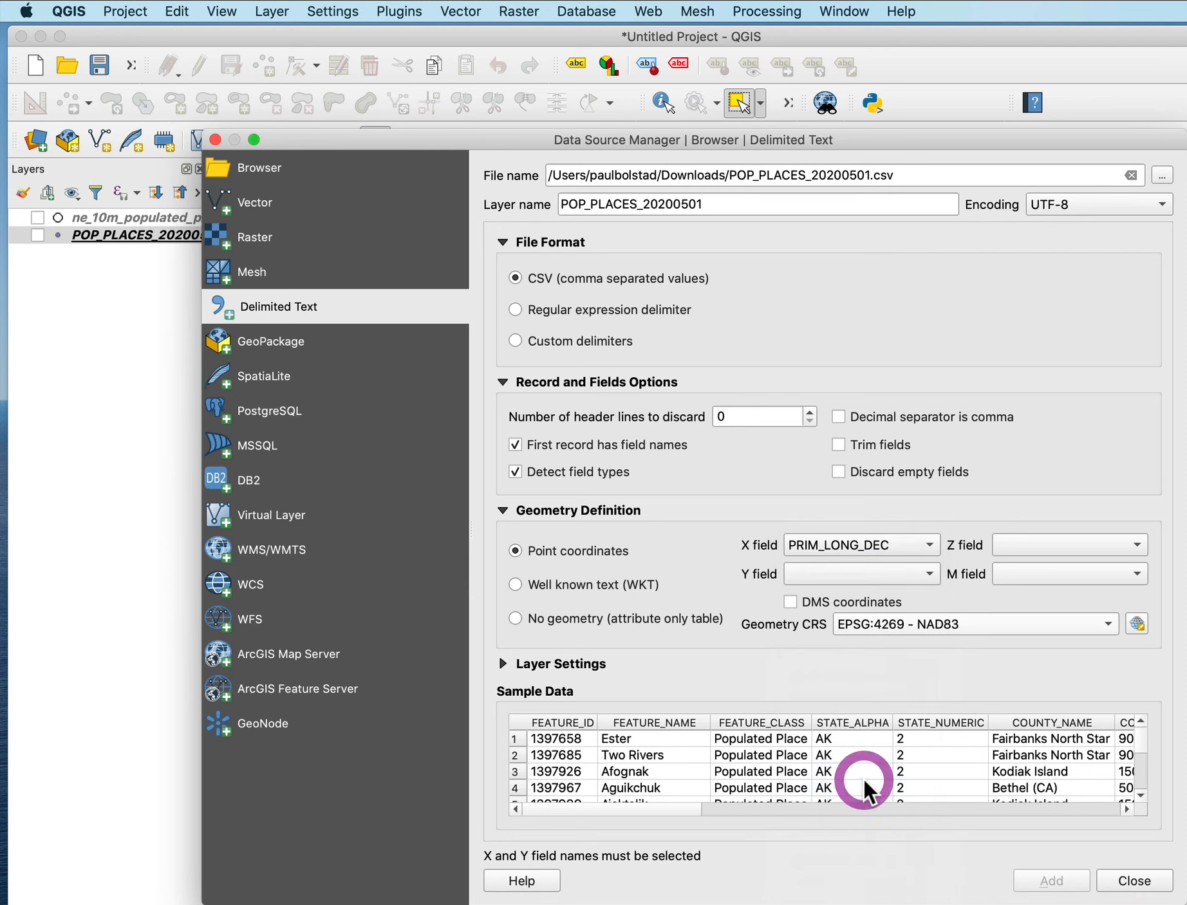
{"action": "left_click", "coordinate": [925, 574]}
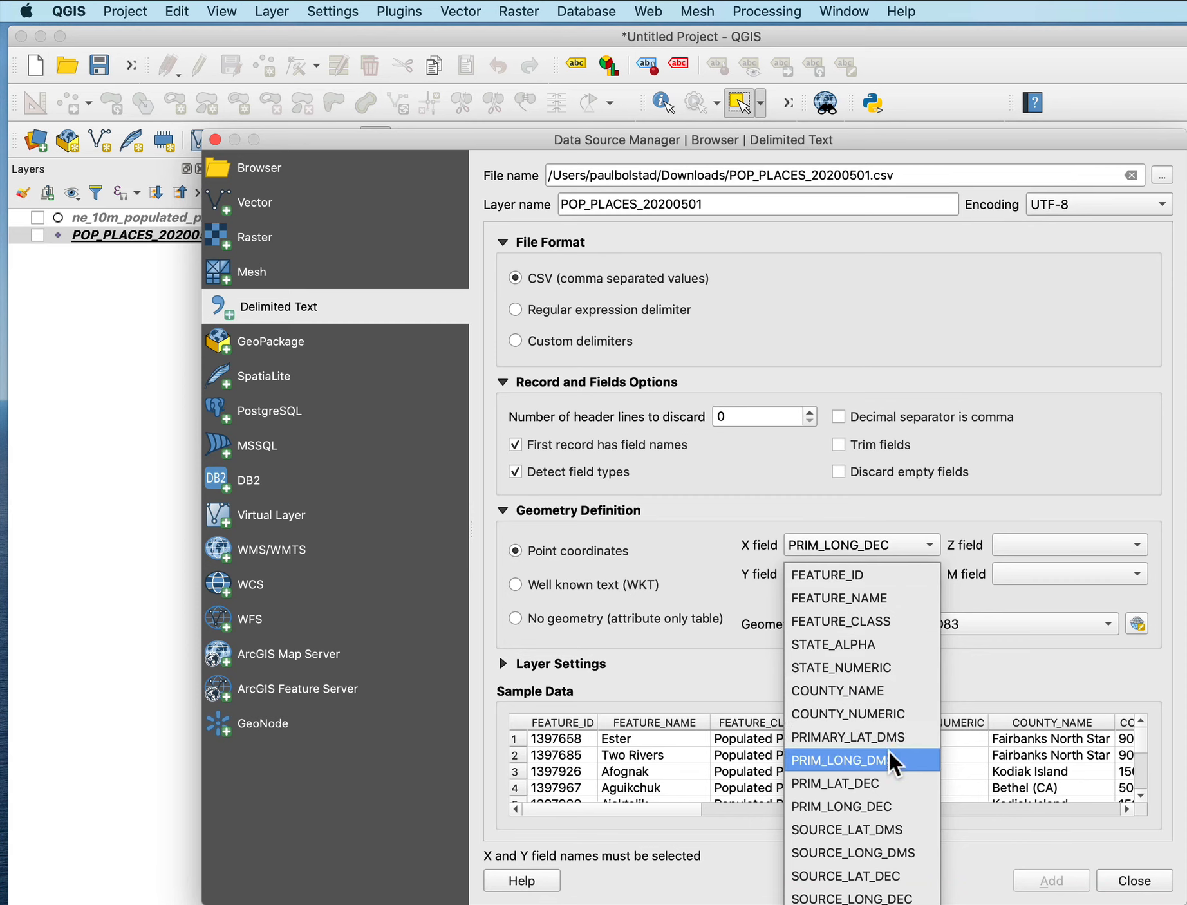
{"action": "left_click", "coordinate": [894, 784]}
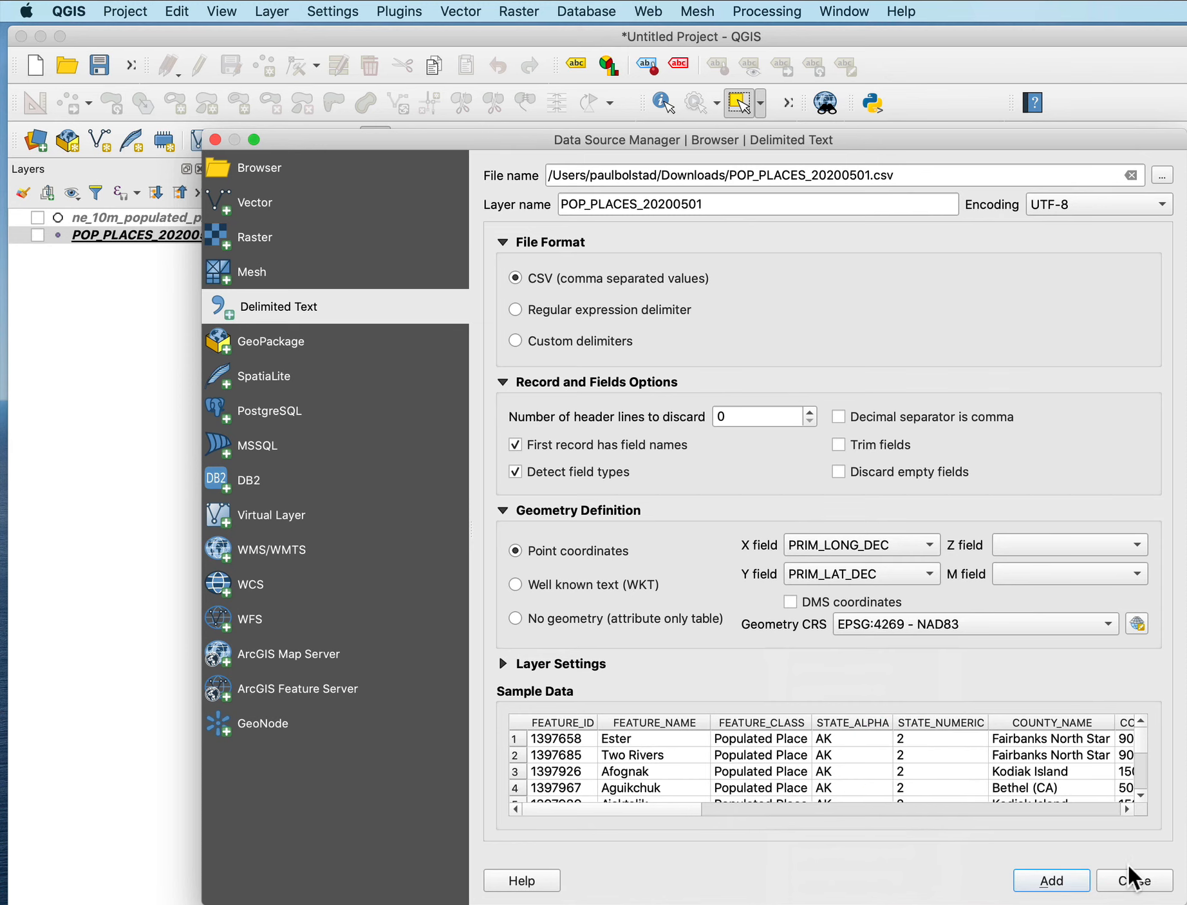
{"action": "left_click", "coordinate": [215, 140]}
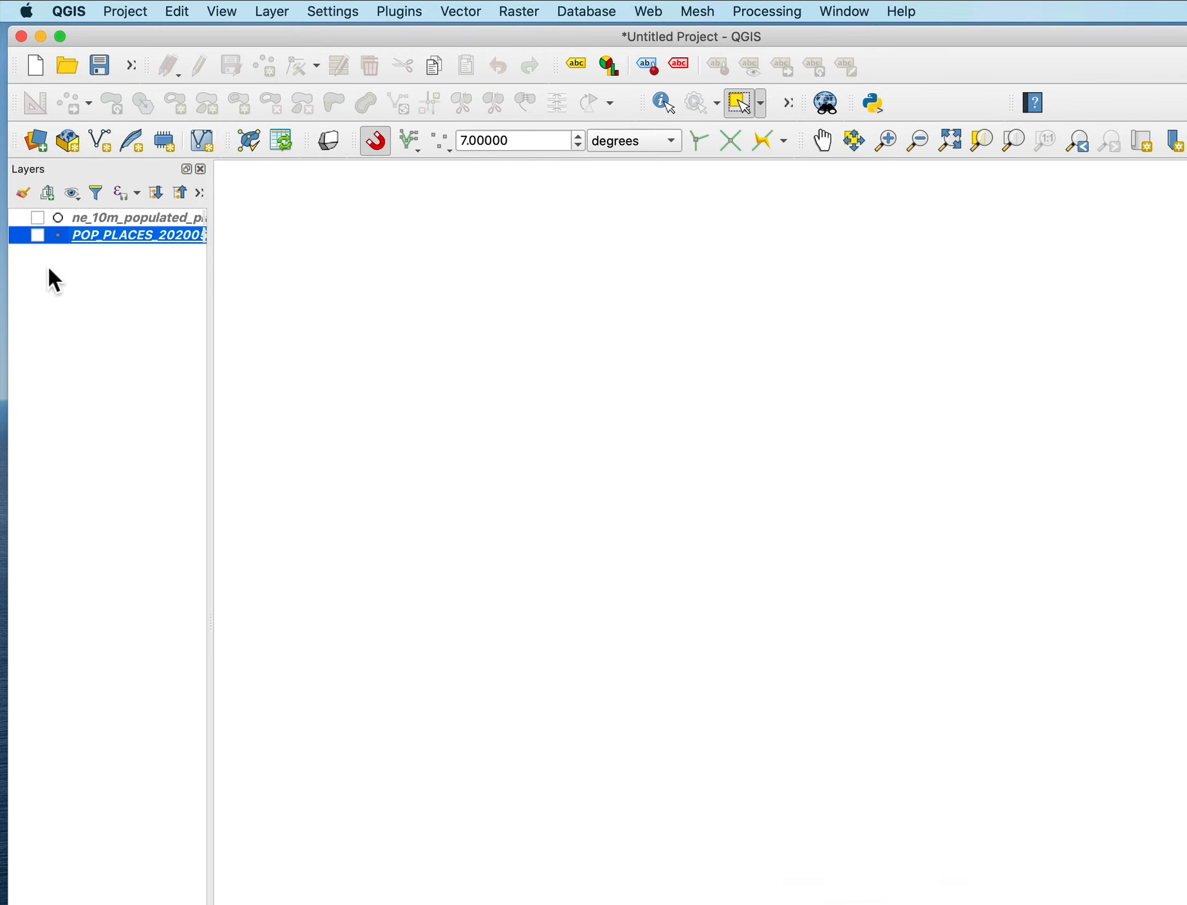
Show the POP_PLACES_20200501 layer, reduce the QGIS window's size, and zoom the map to the layer's extent
{"action": "left_click", "coordinate": [38, 236]}
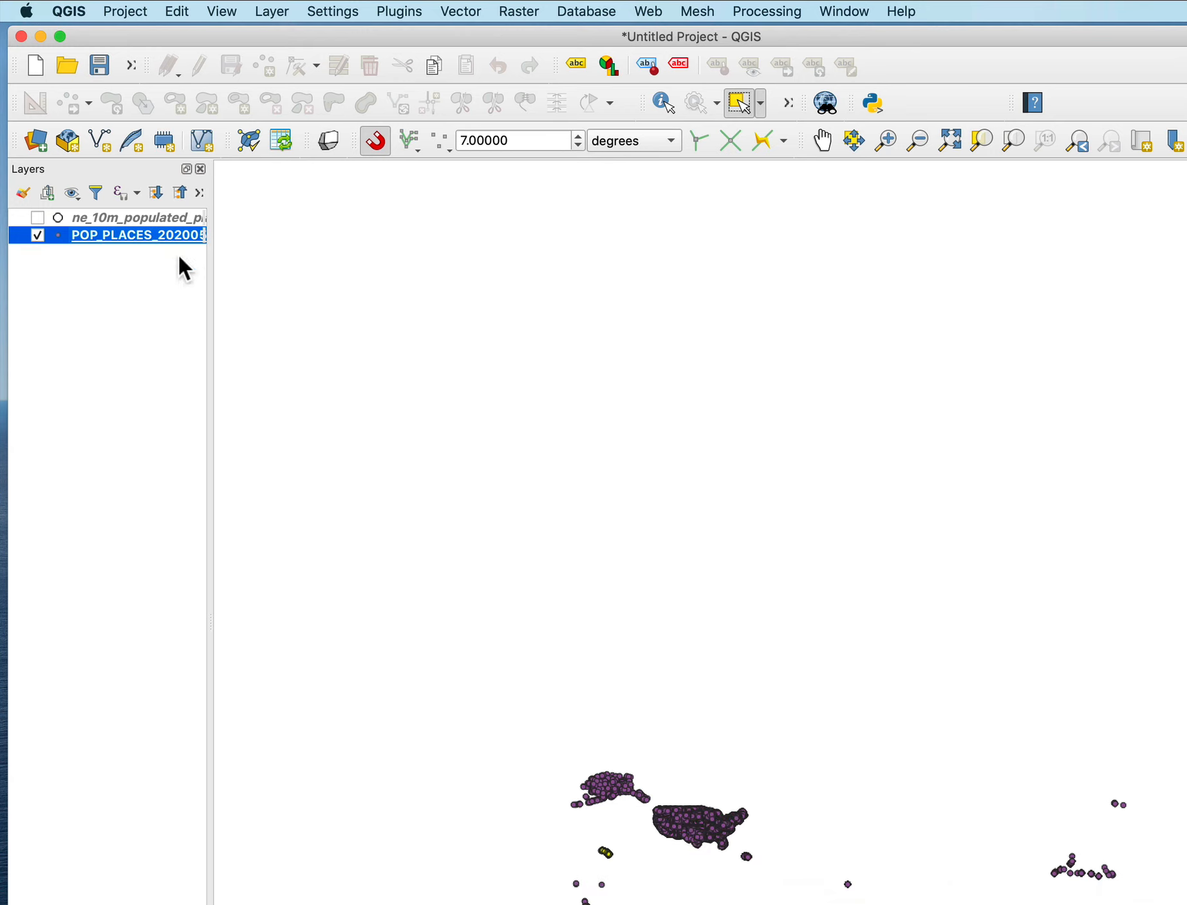
{"action": "left_click_drag", "start_coordinate": [1186, 904], "coordinate": [908, 551]}
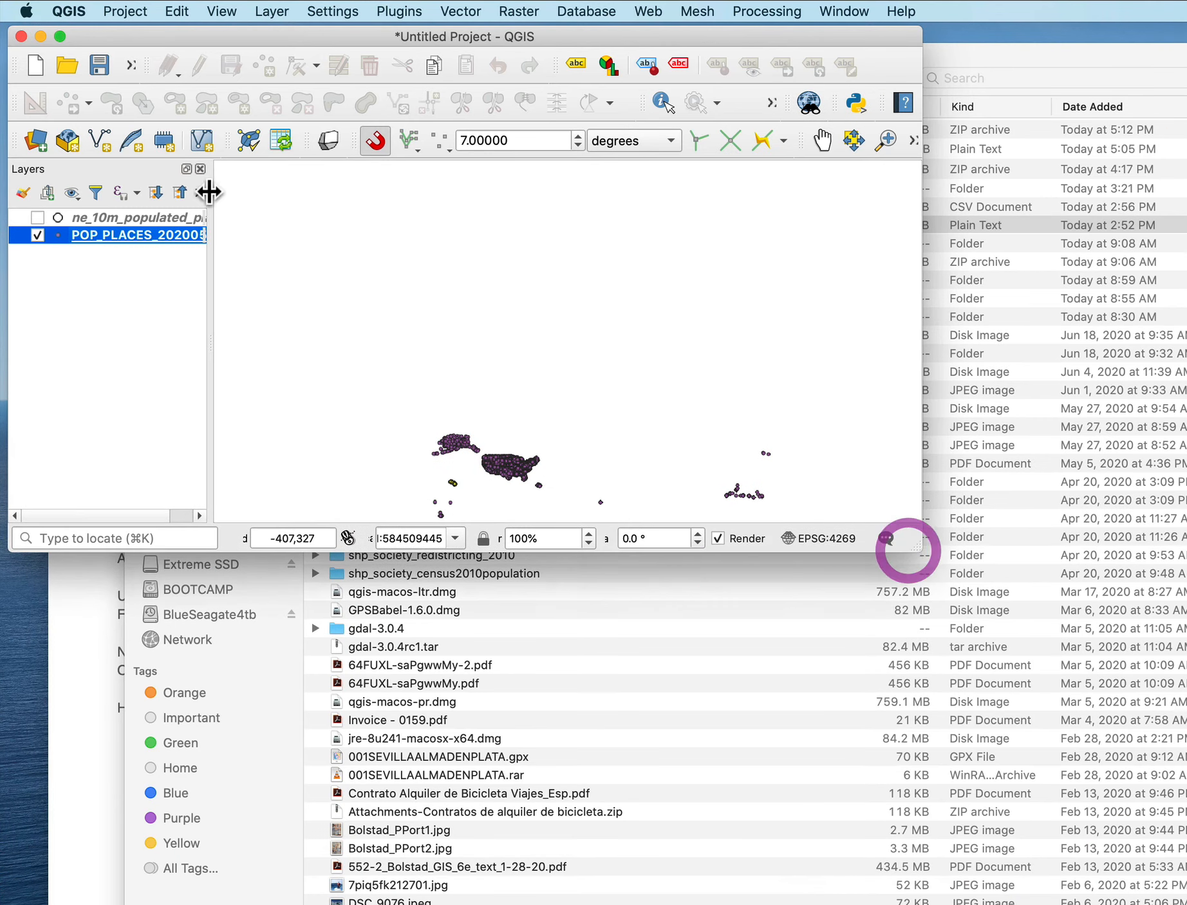
{"action": "right_click", "coordinate": [172, 233]}
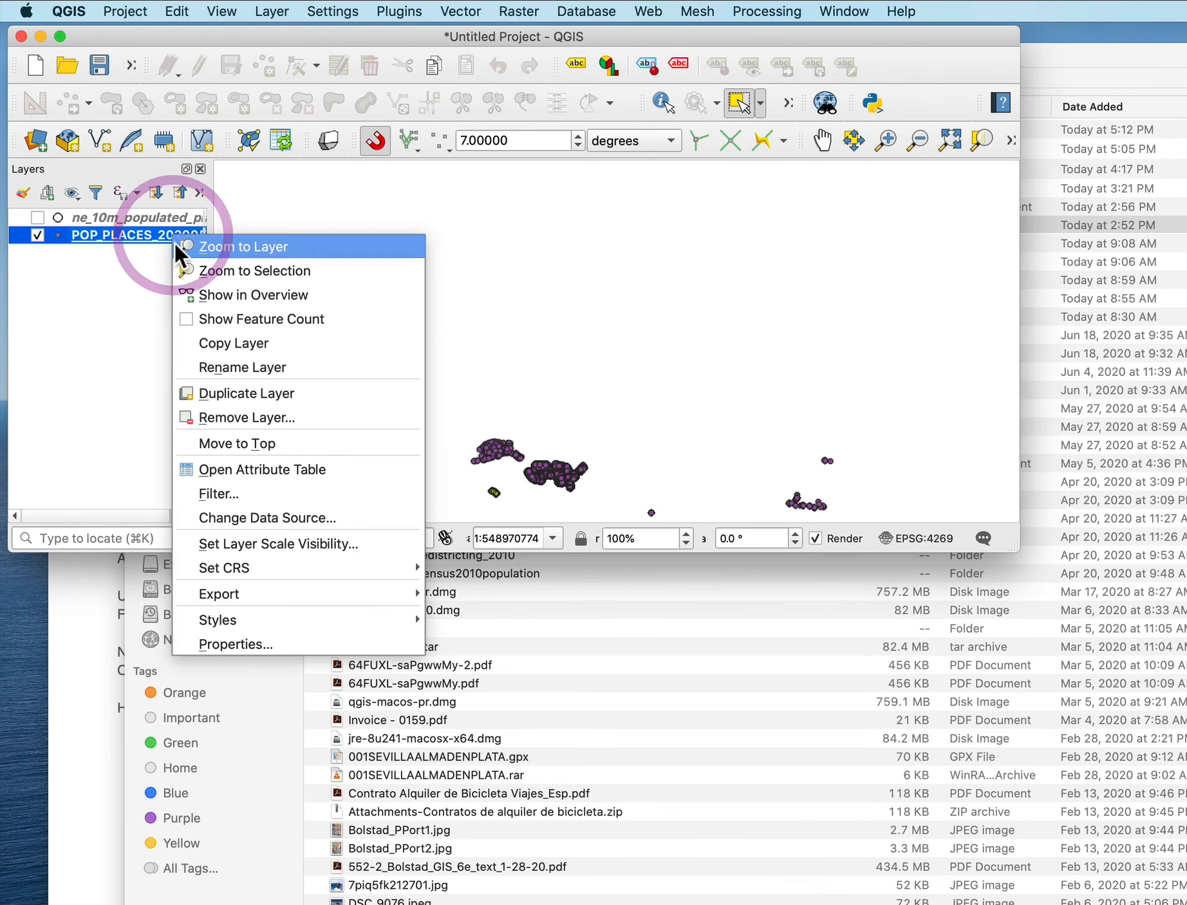
{"action": "left_click", "coordinate": [218, 248]}
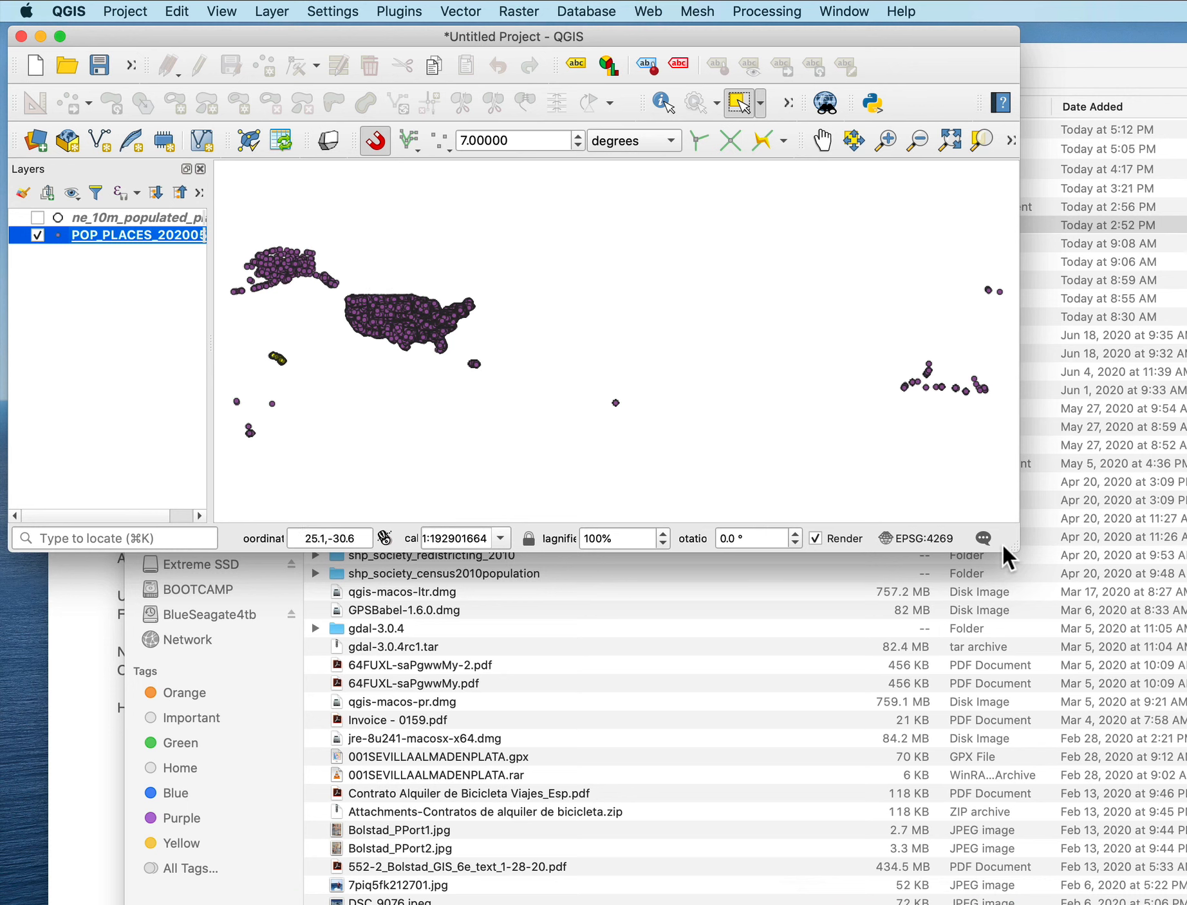
{"action": "left_click_drag", "start_coordinate": [1010, 549], "coordinate": [1061, 671]}
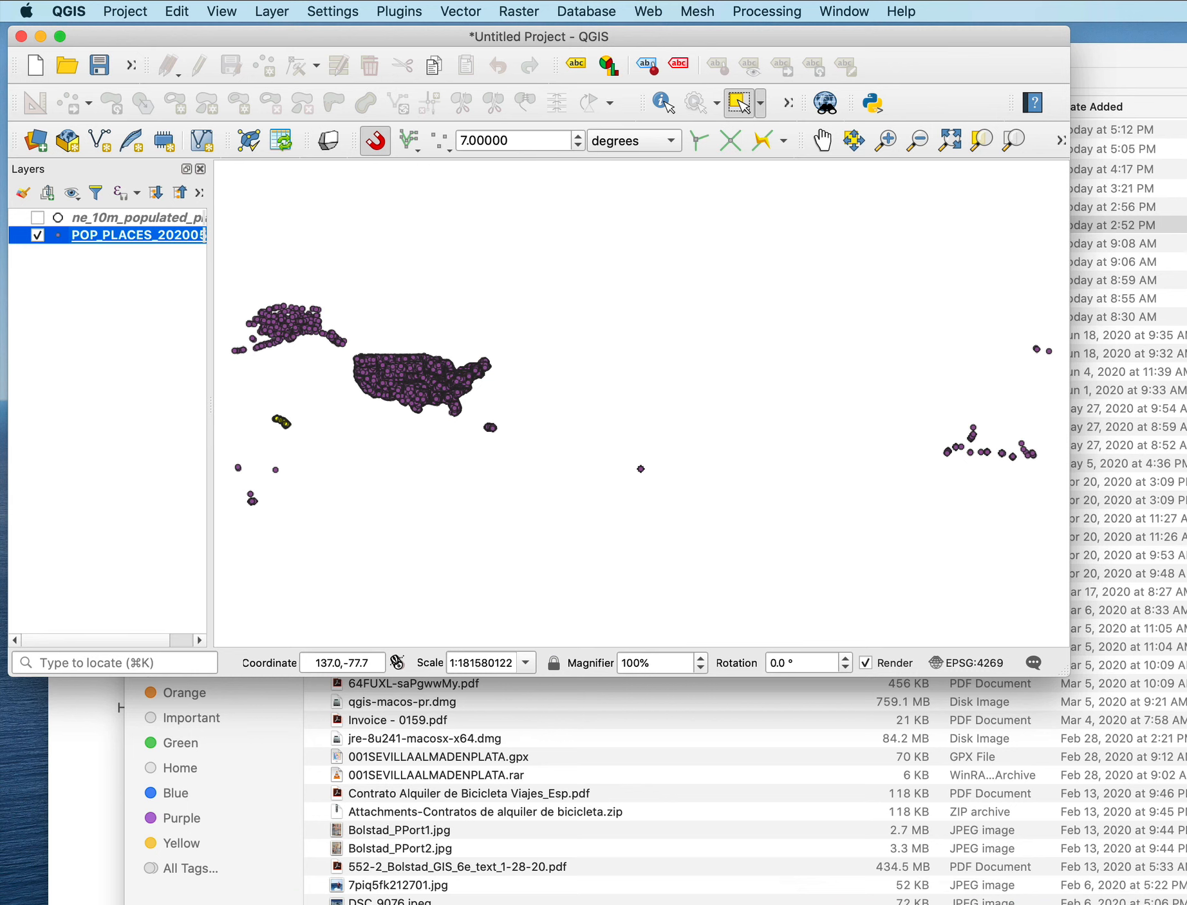
Switch to Chrome, search the web for "natural earth data", and open the Natural Earth website
{"action": "key", "text": "super+Tab"}
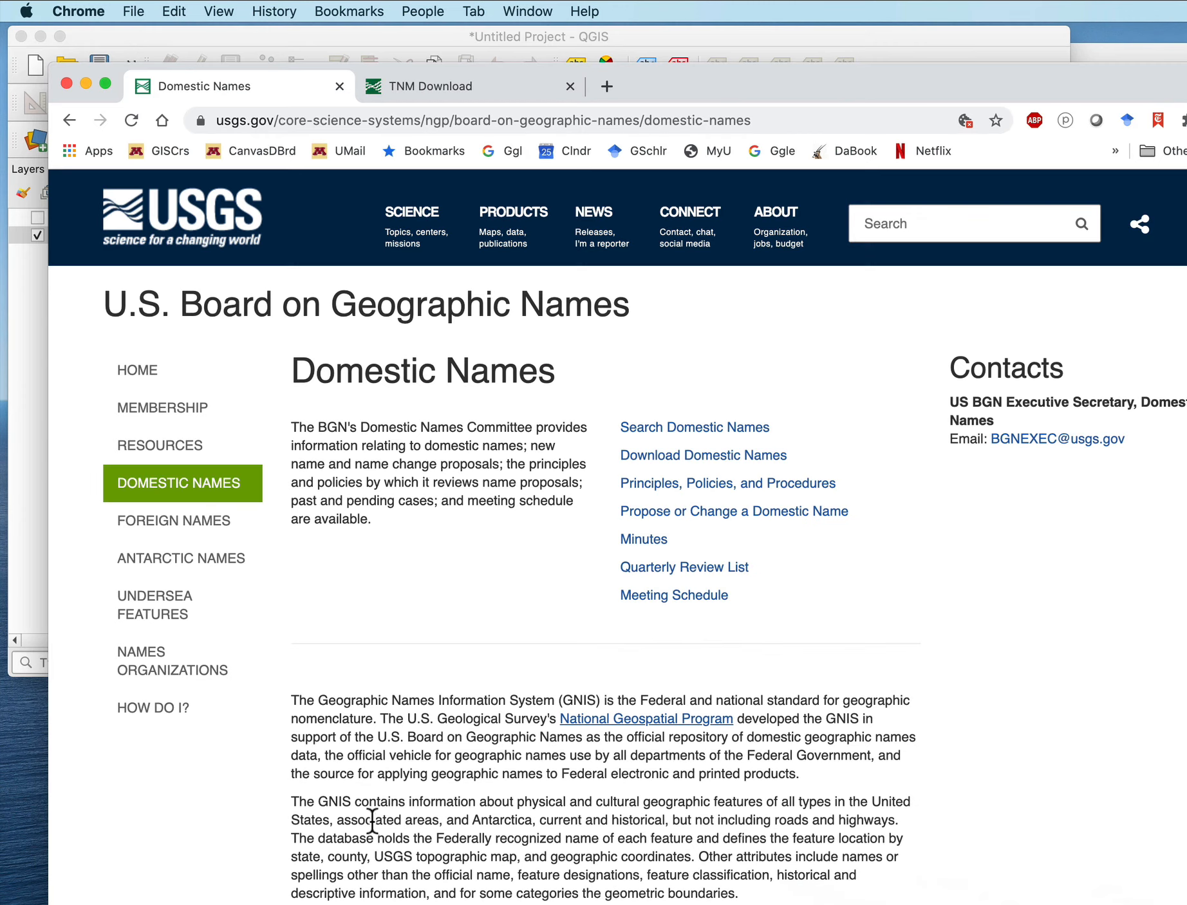
{"action": "left_click", "coordinate": [474, 120]}
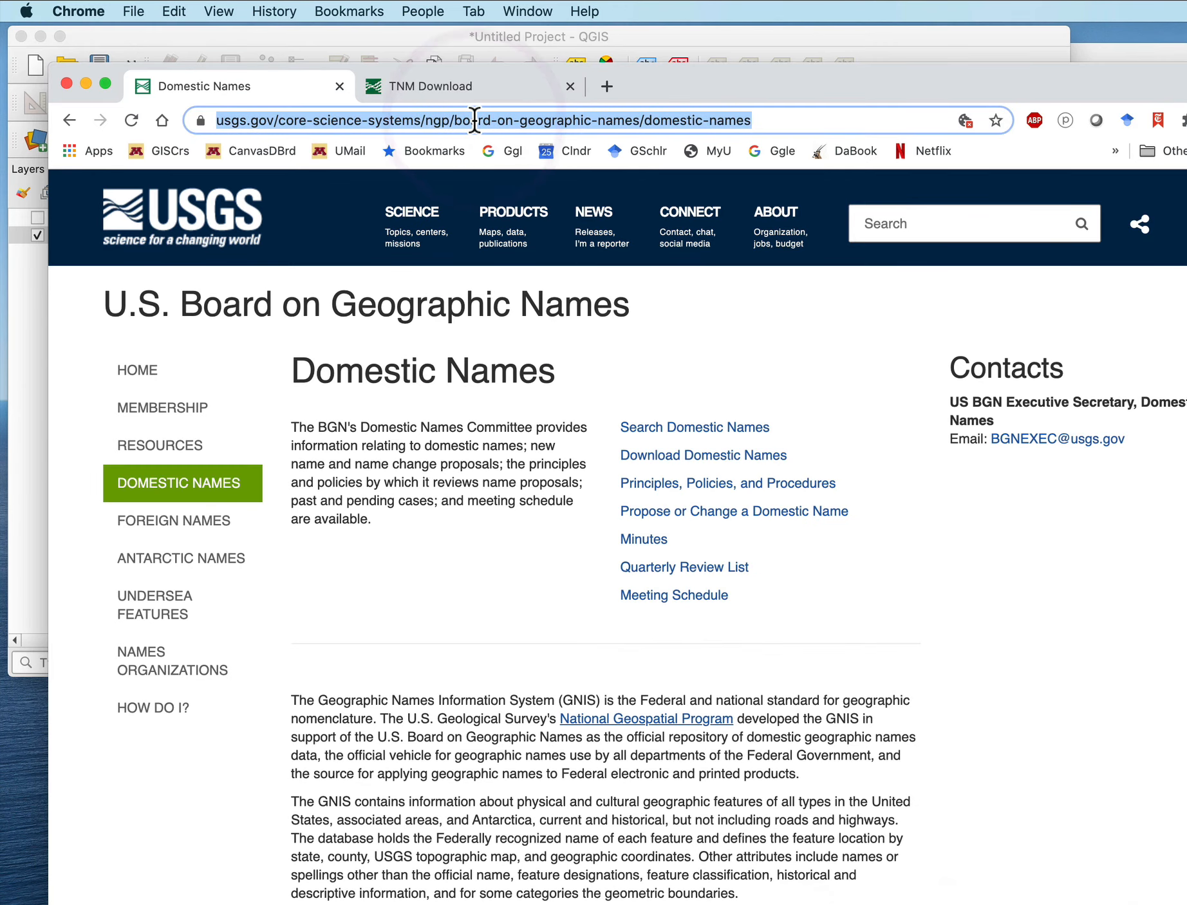
{"action": "type", "text": "natural "}
{"action": "type", "text": "earth data"}
{"action": "key", "text": "Return"}
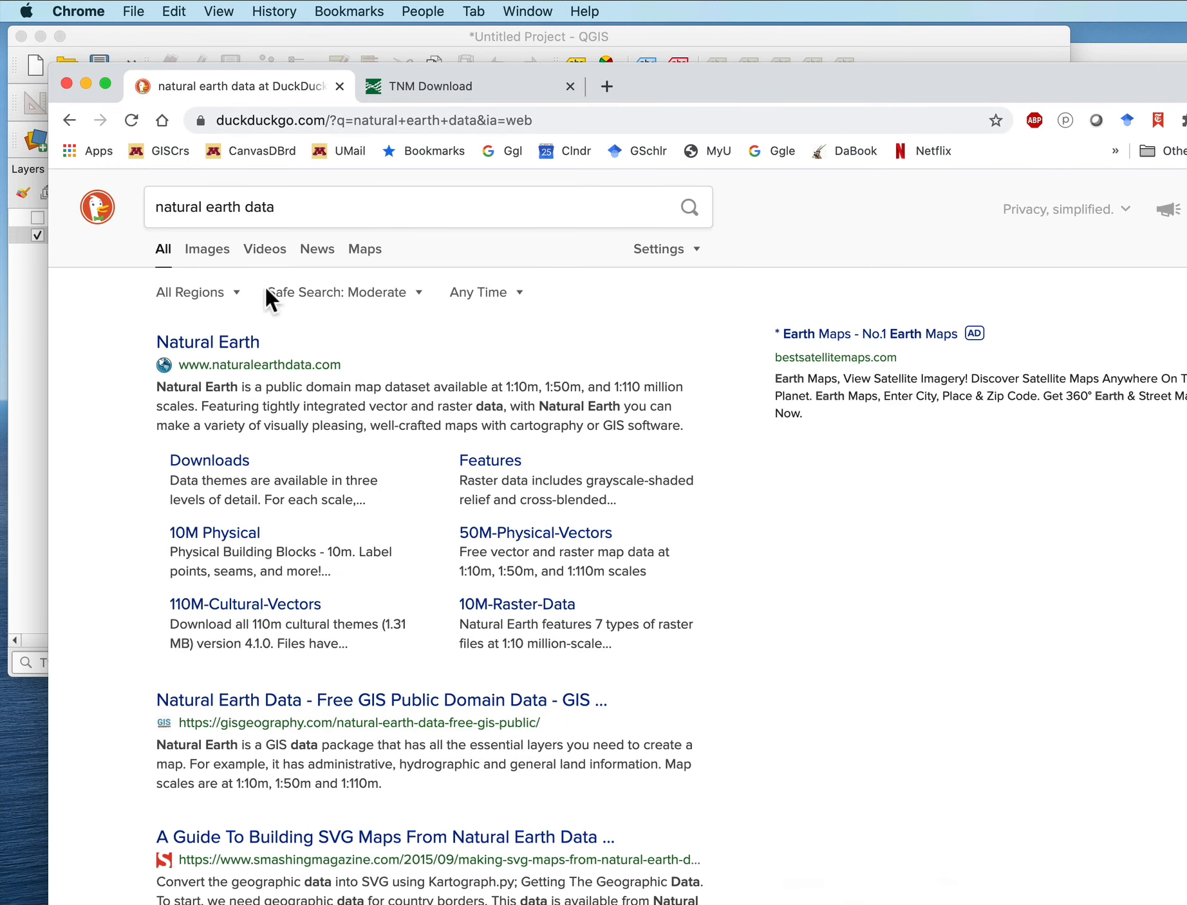
{"action": "left_click", "coordinate": [236, 341]}
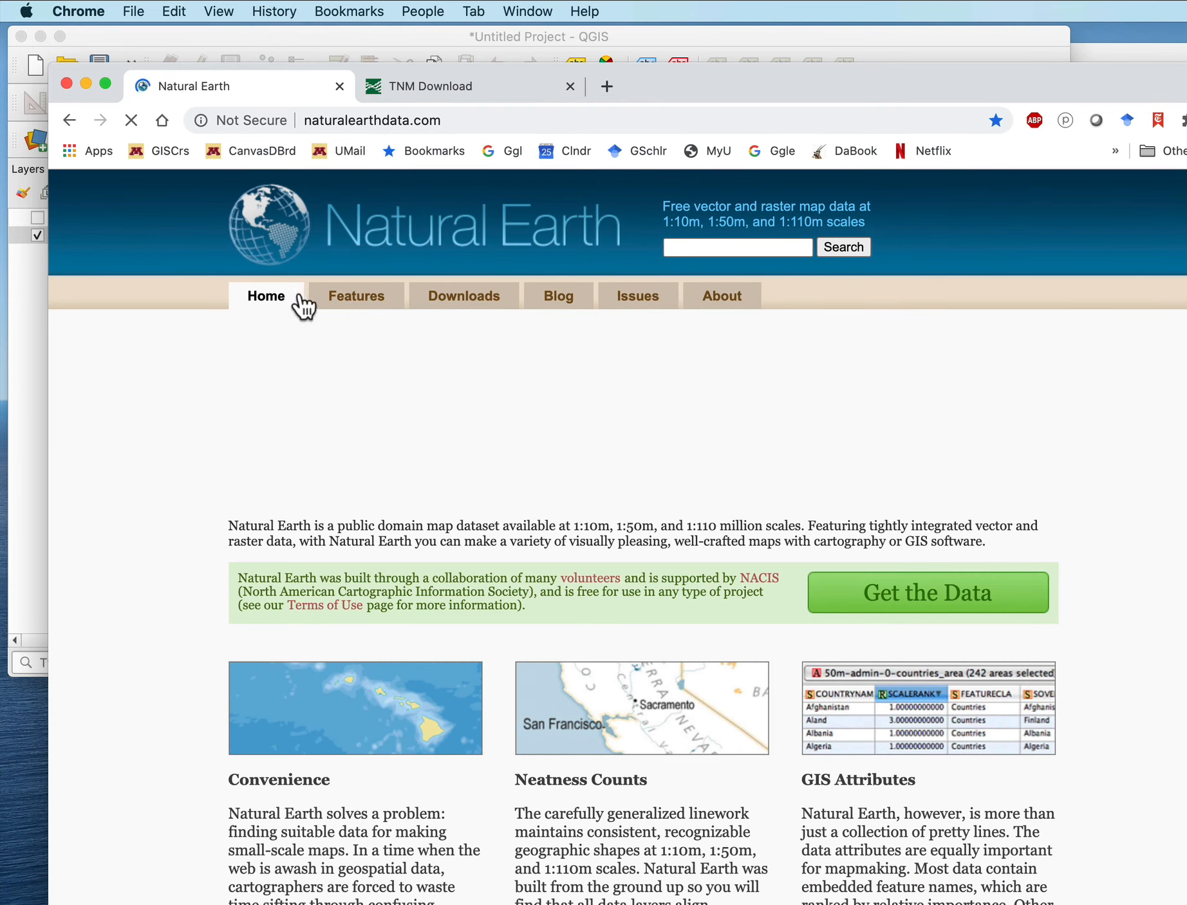
Open Natural Earth's large-scale 1:10m Cultural downloads and examine the available themes, including Populated Places
{"action": "left_click", "coordinate": [464, 297]}
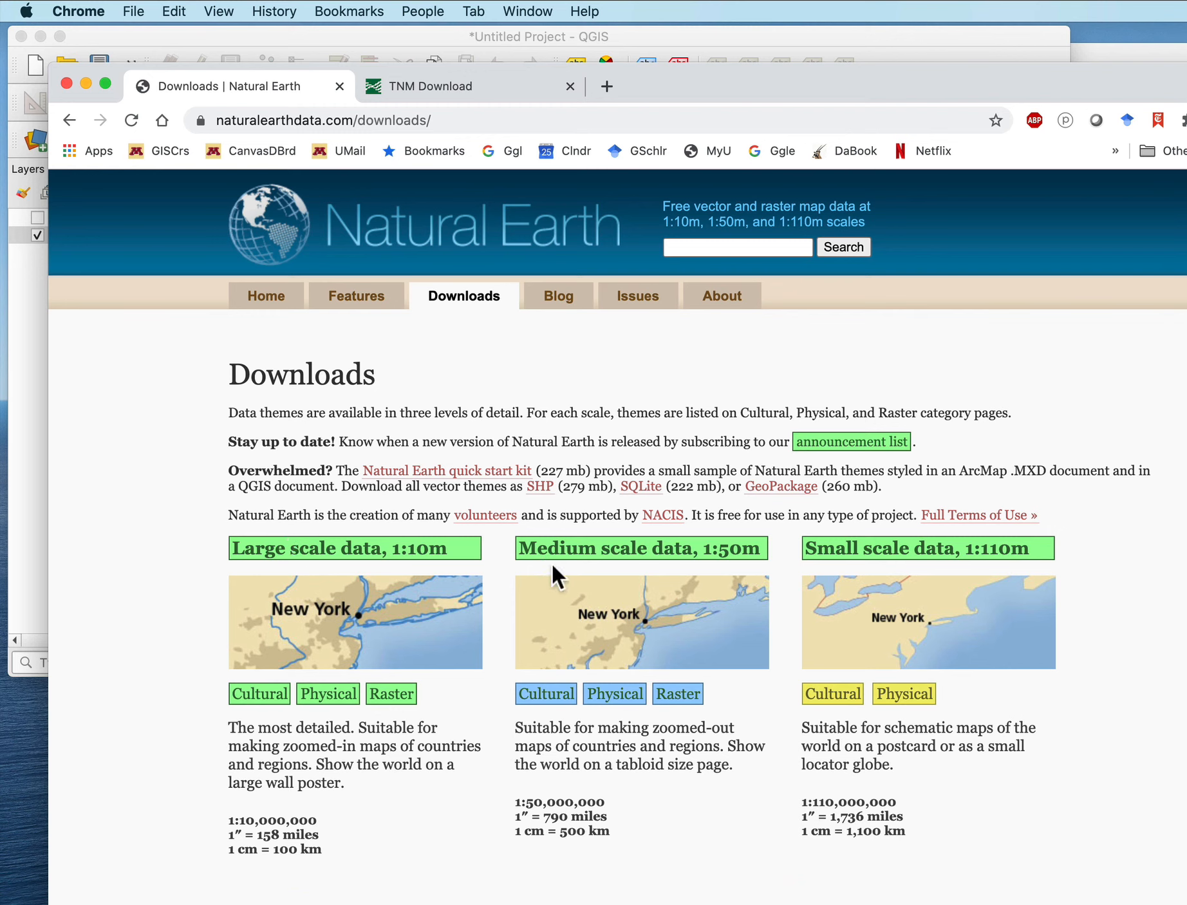
{"action": "left_click", "coordinate": [256, 698]}
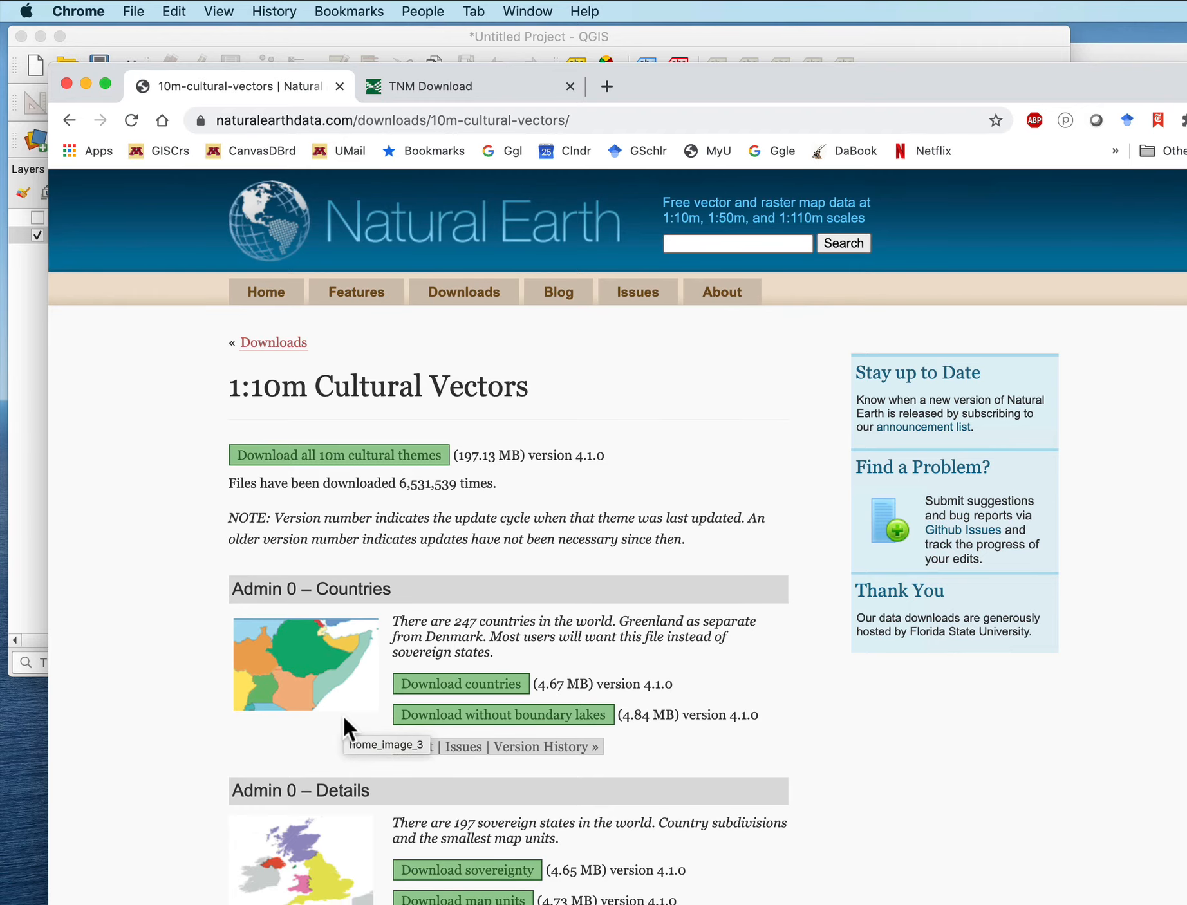
{"action": "scroll", "coordinate": [344, 717], "scroll_direction": "down", "scroll_amount": 5}
{"action": "scroll", "coordinate": [343, 717], "scroll_direction": "down", "scroll_amount": 10}
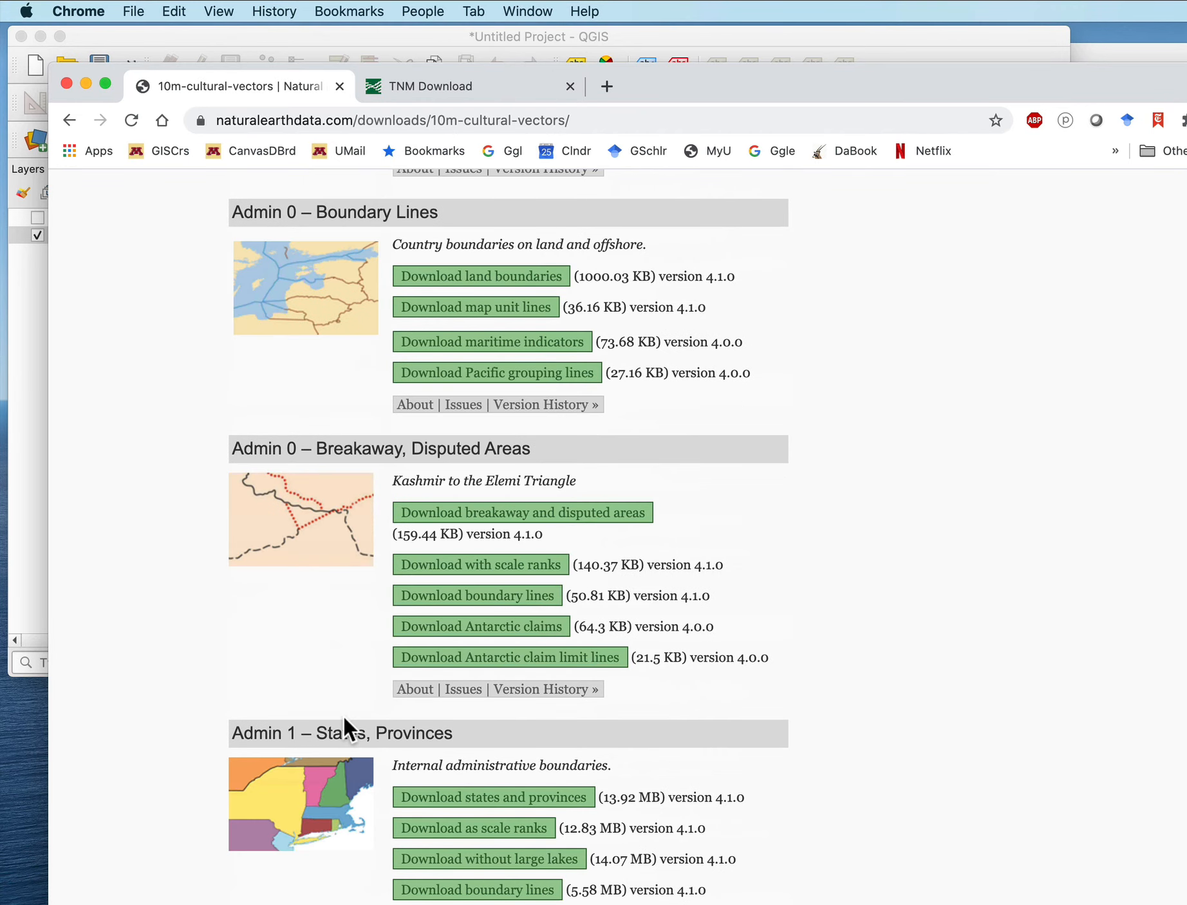
{"action": "scroll", "coordinate": [342, 713], "scroll_direction": "down", "scroll_amount": 4}
{"action": "scroll", "coordinate": [342, 714], "scroll_direction": "down", "scroll_amount": 6}
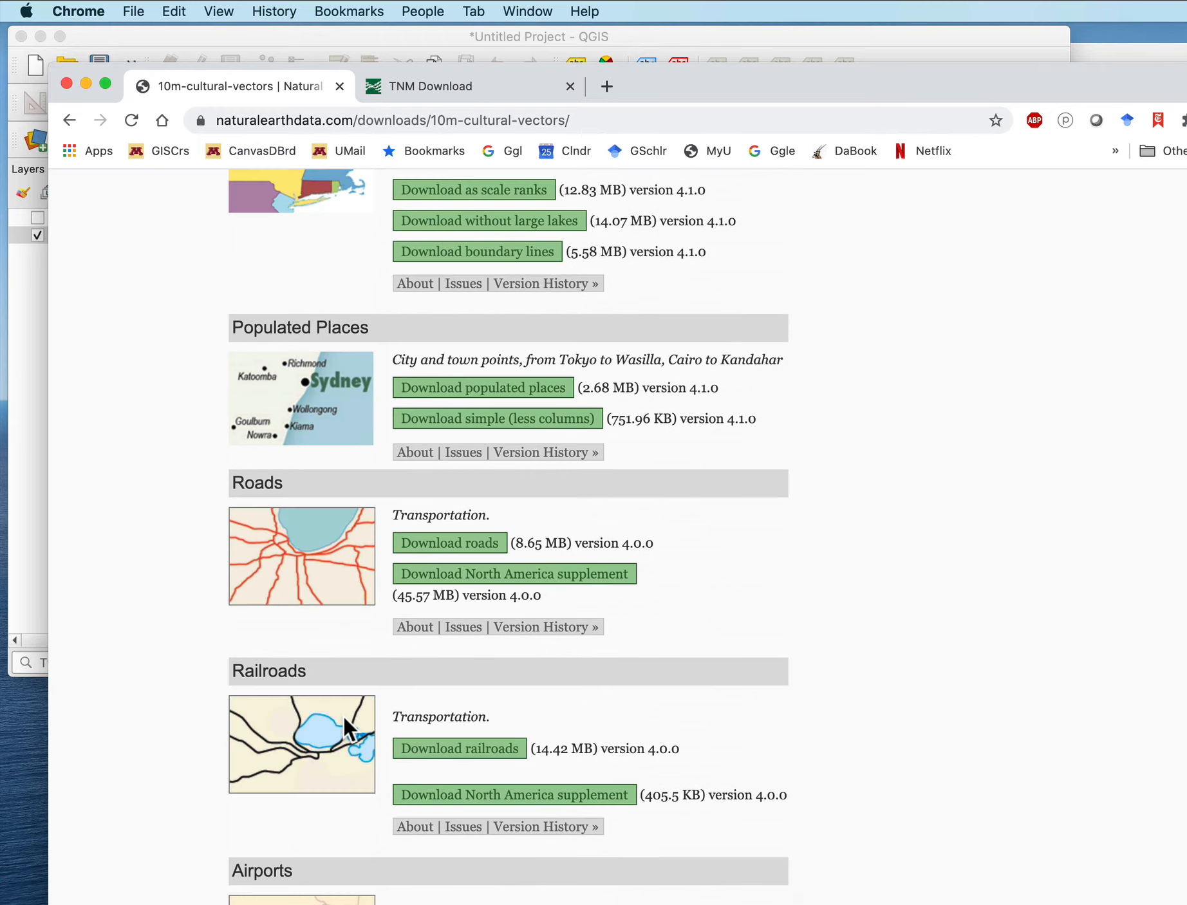
{"action": "scroll", "coordinate": [342, 713], "scroll_direction": "down", "scroll_amount": 12}
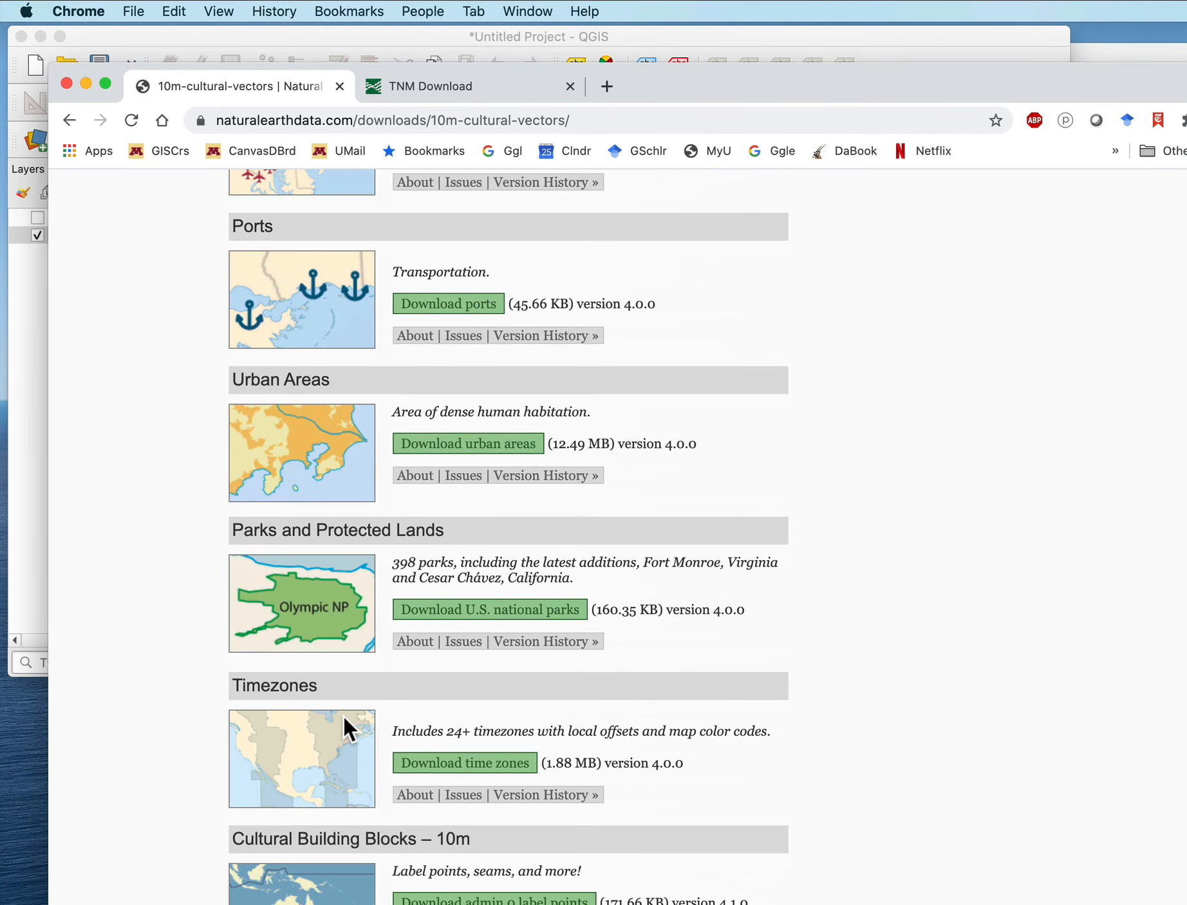
{"action": "scroll", "coordinate": [343, 714], "scroll_direction": "up", "scroll_amount": 9}
{"action": "scroll", "coordinate": [342, 714], "scroll_direction": "down", "scroll_amount": 9}
{"action": "scroll", "coordinate": [343, 714], "scroll_direction": "up", "scroll_amount": 9}
{"action": "scroll", "coordinate": [343, 713], "scroll_direction": "up", "scroll_amount": 6}
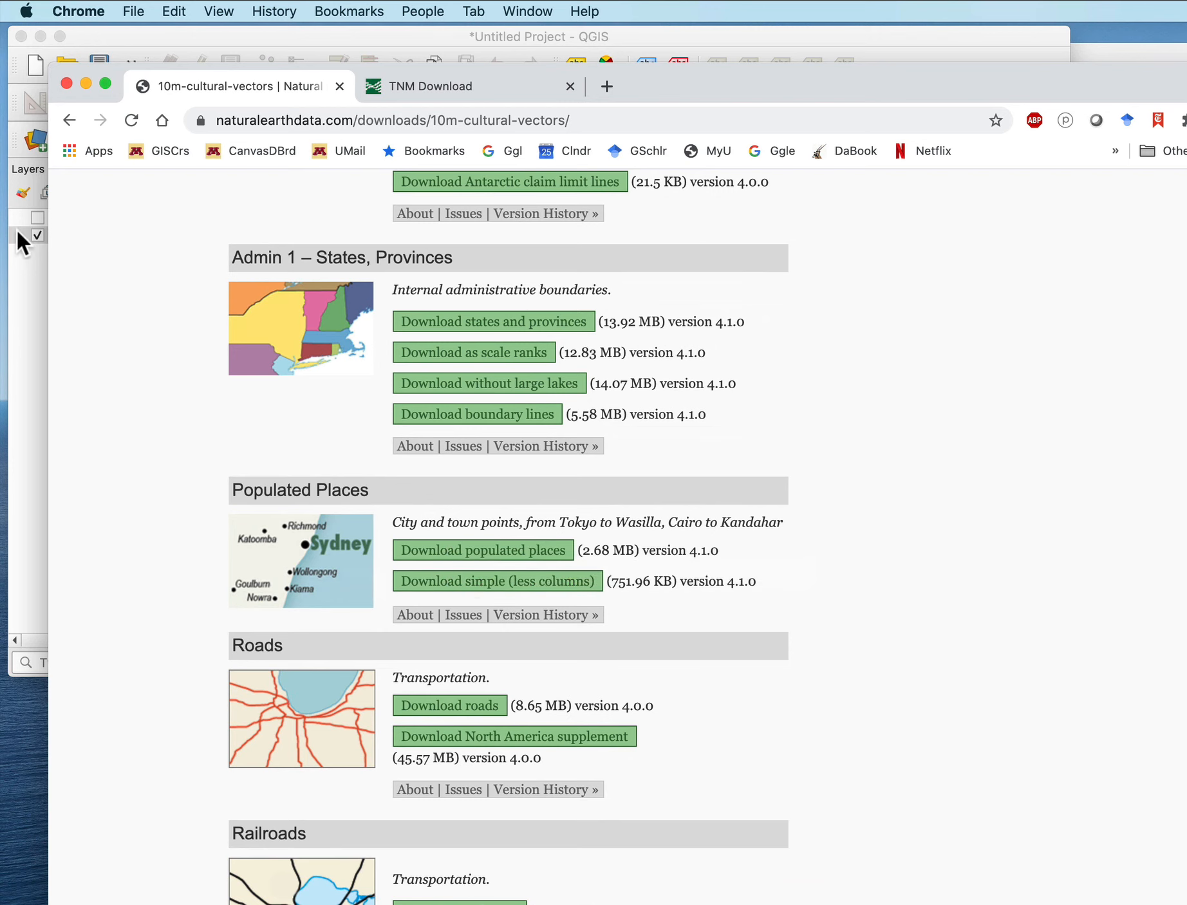
Minimize the browser and display the ne_10m_populated_places layer in QGIS in place of POP_PLACES_20200501
{"action": "left_click", "coordinate": [86, 81]}
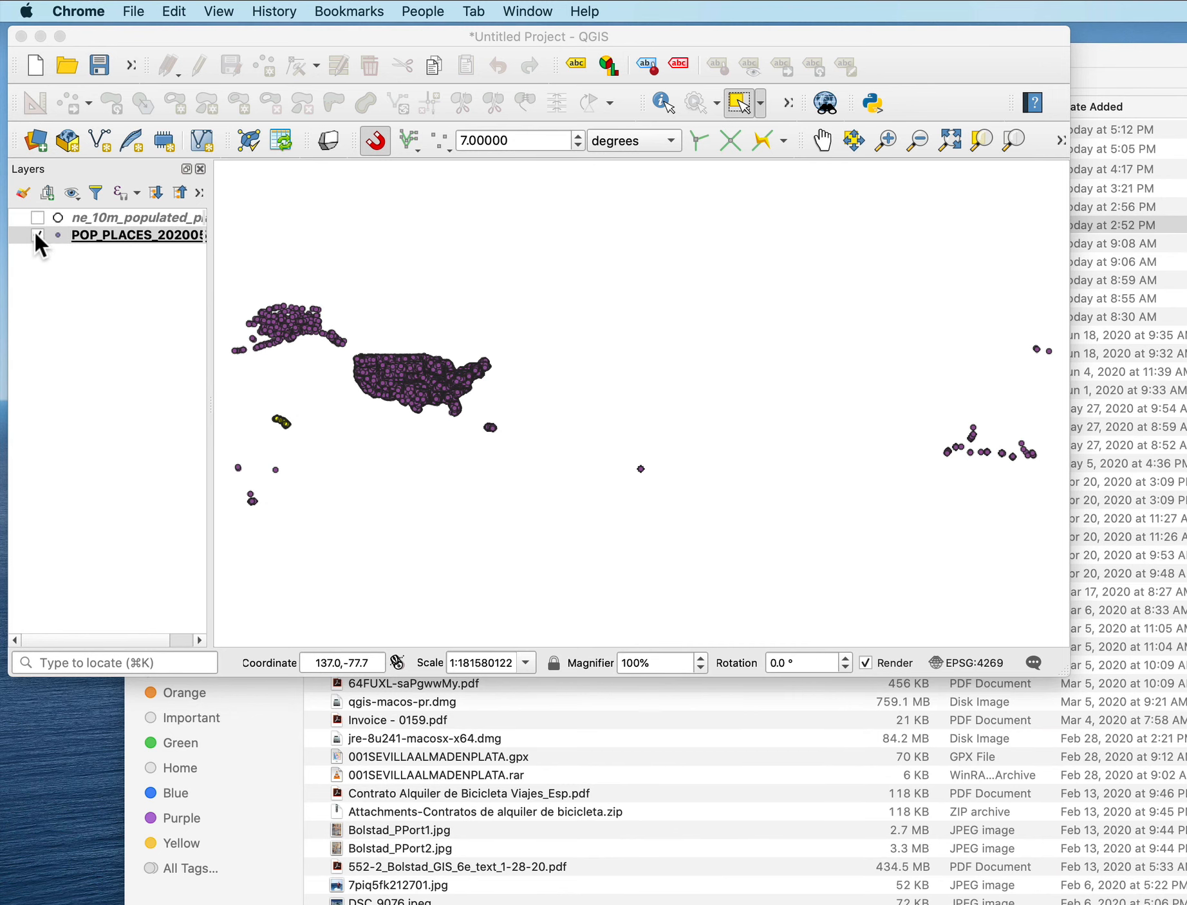
{"action": "left_click", "coordinate": [37, 235]}
{"action": "left_click", "coordinate": [36, 218]}
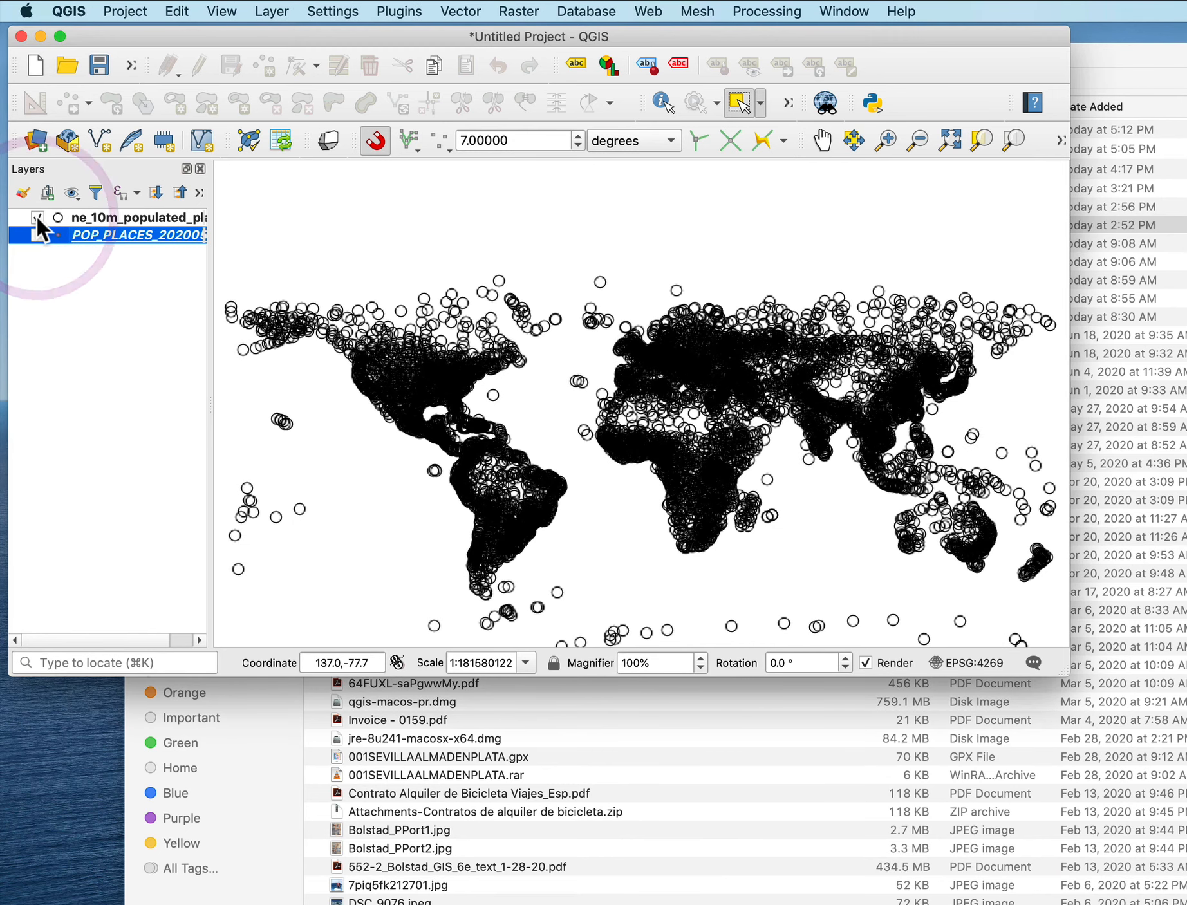
Compare the Natural Earth populated places over North America with the POP_PLACES_20200501 points by briefly showing the latter layer
{"action": "scroll", "coordinate": [467, 415], "scroll_direction": "up", "scroll_amount": 2}
{"action": "scroll", "coordinate": [466, 415], "scroll_direction": "up", "scroll_amount": 1}
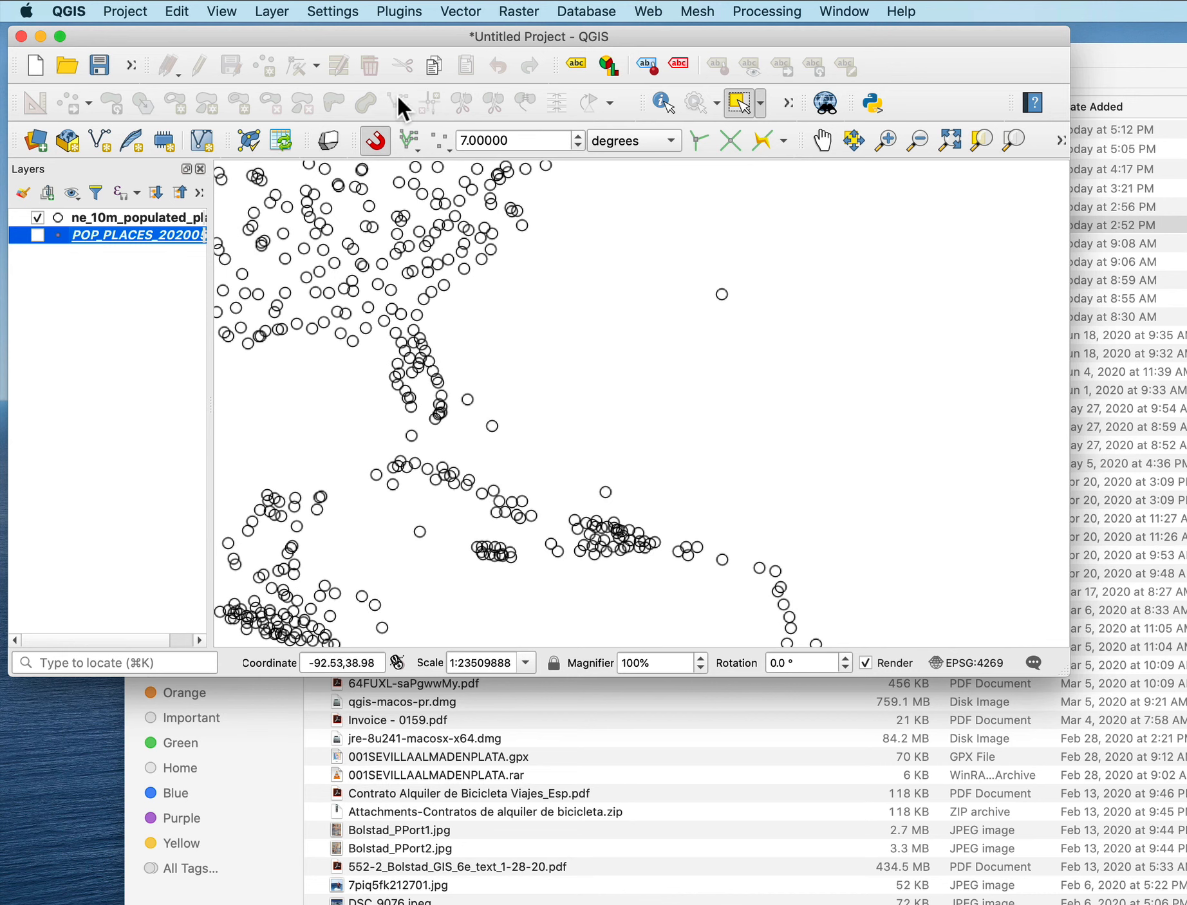
{"action": "left_click", "coordinate": [819, 134]}
{"action": "left_click_drag", "start_coordinate": [434, 229], "coordinate": [877, 487]}
{"action": "scroll", "coordinate": [750, 448], "scroll_direction": "down", "scroll_amount": 1}
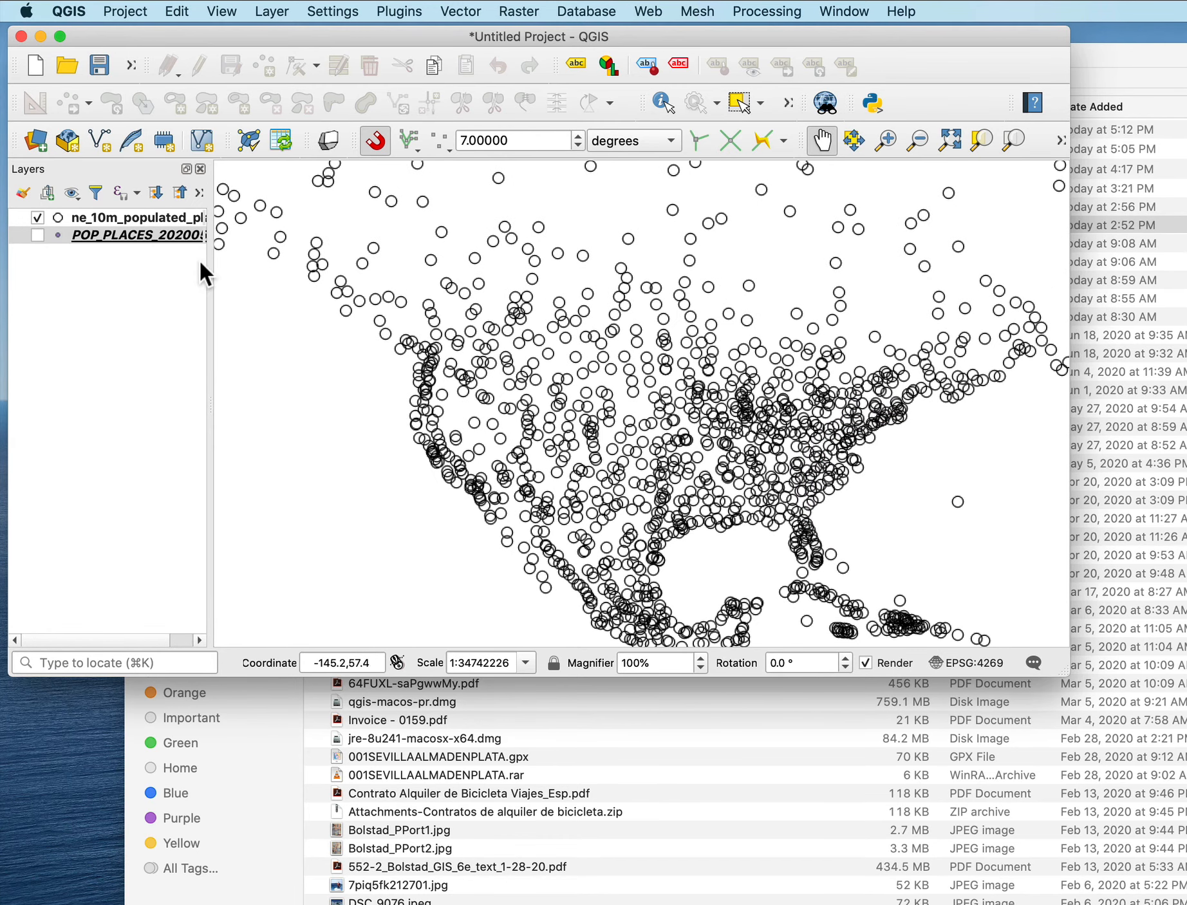
{"action": "left_click", "coordinate": [38, 235]}
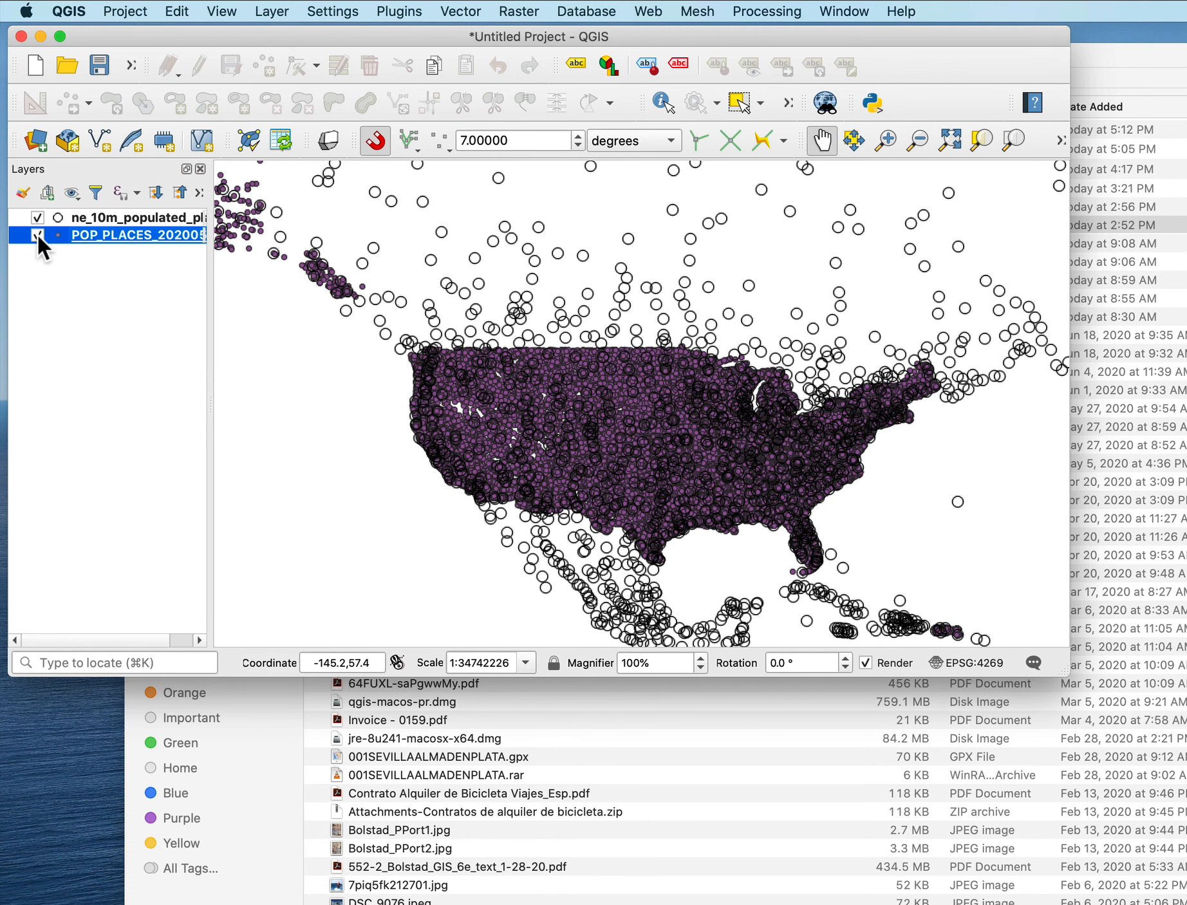
{"action": "left_click", "coordinate": [37, 234]}
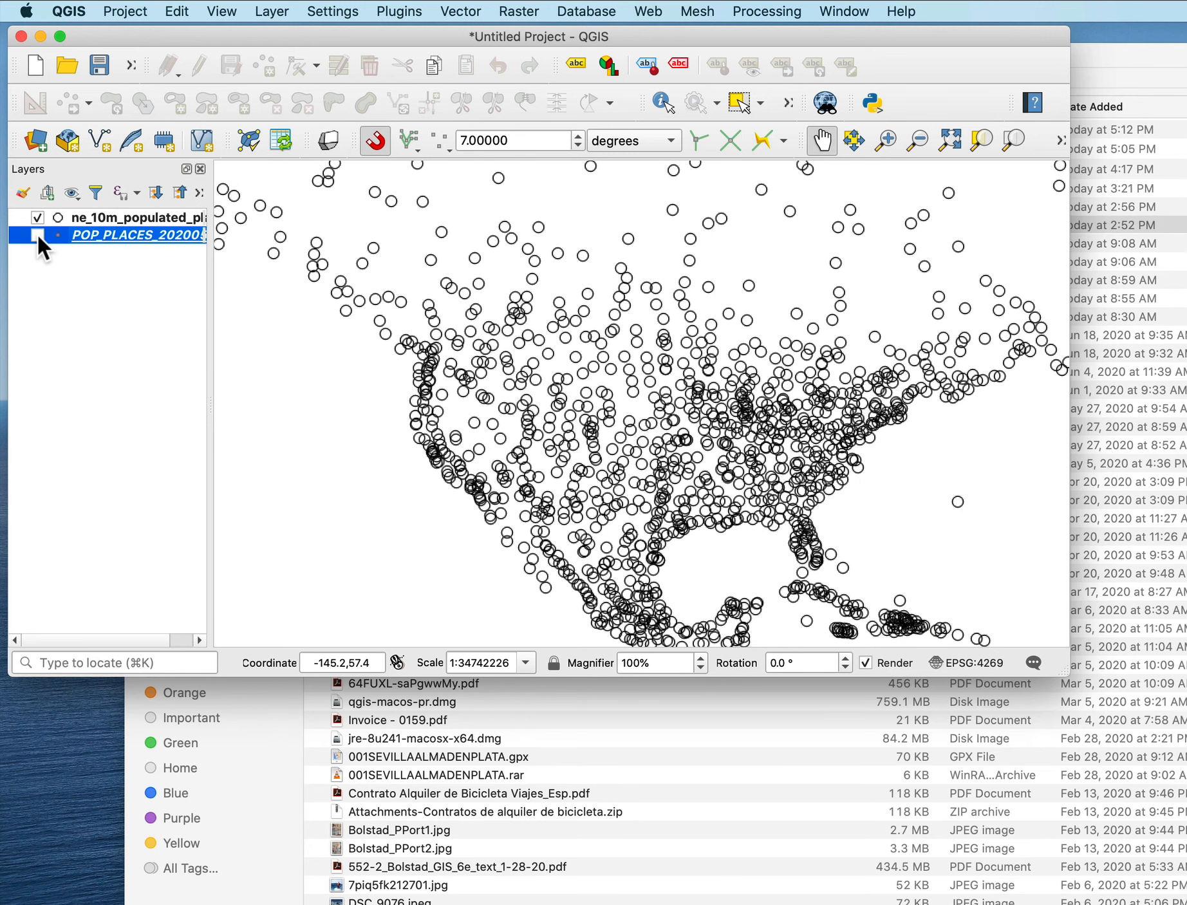